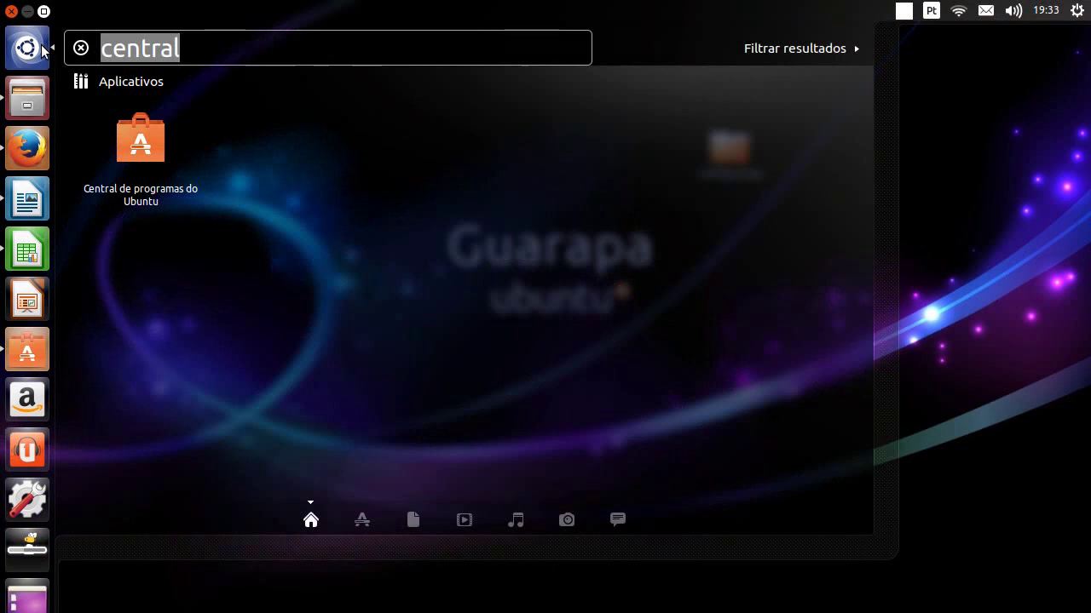
# - Search the system for "configu" and open Configurações do sistema
pyautogui.write('gu')
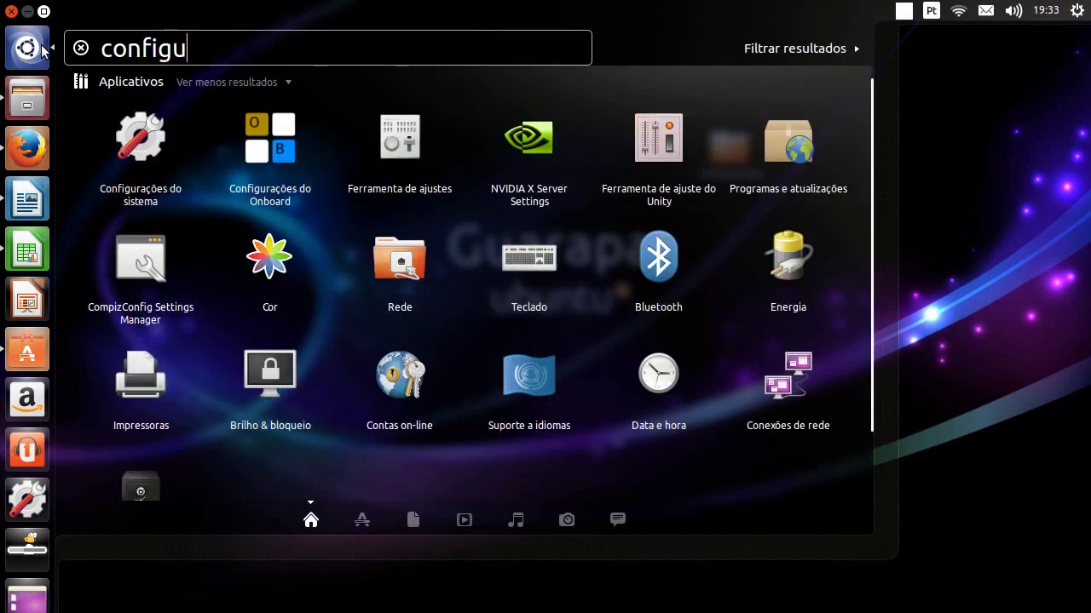
pyautogui.press('Return')
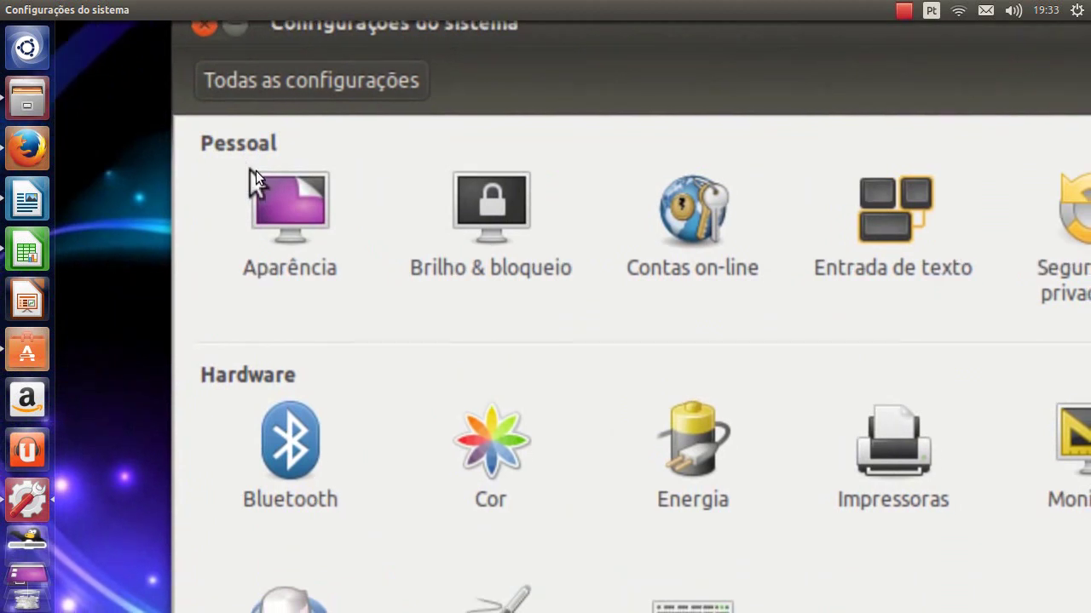
pyautogui.press('ctrl+super+Up')
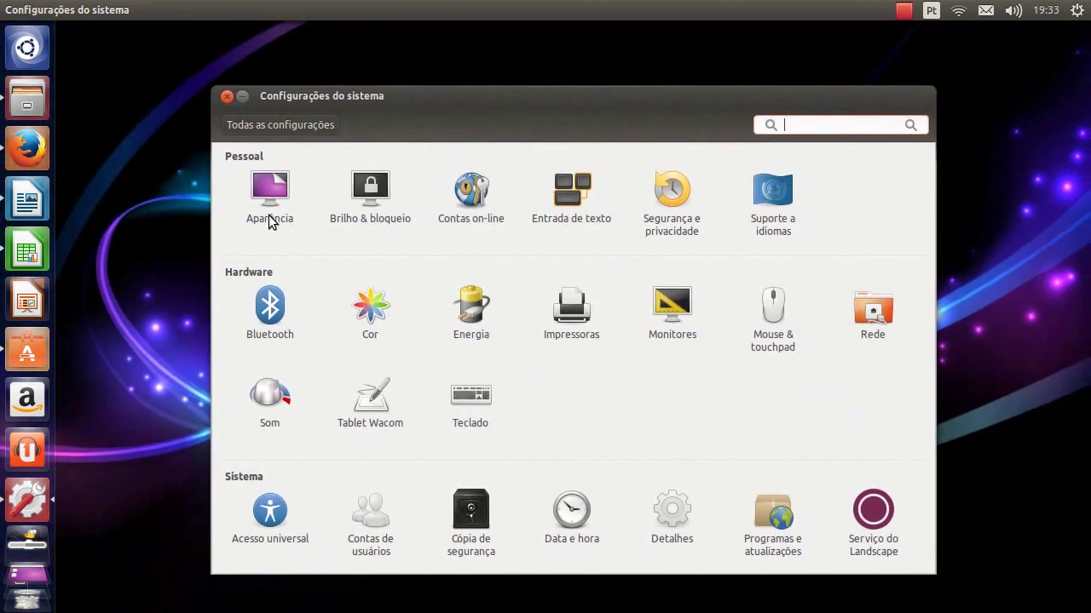
# - View the Aparência settings, return to the settings overview, and open the Brilho & bloqueio settings
pyautogui.click(276, 201)
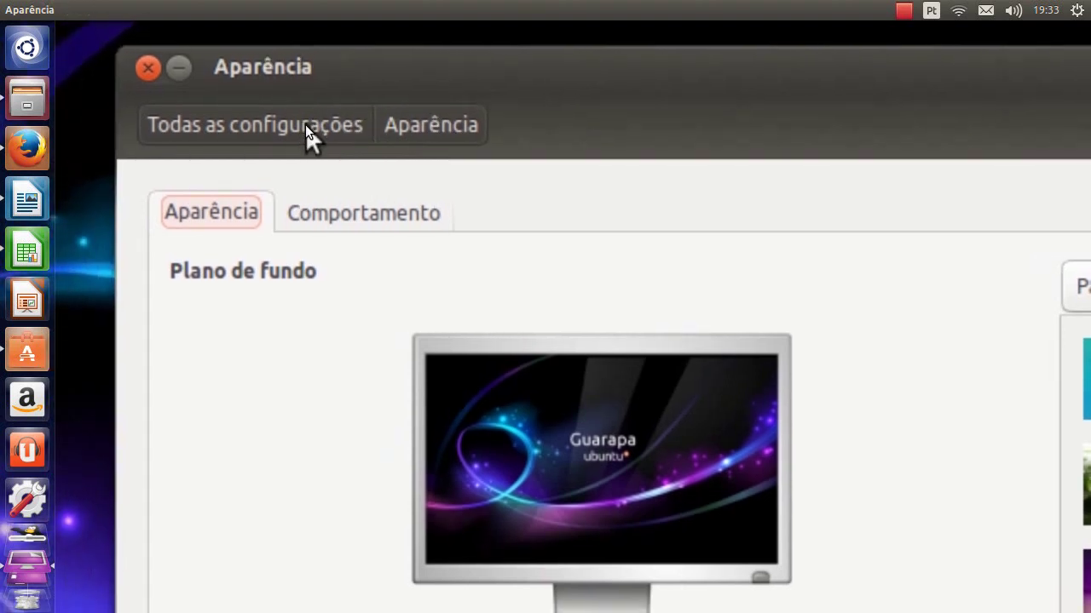
pyautogui.click(305, 124)
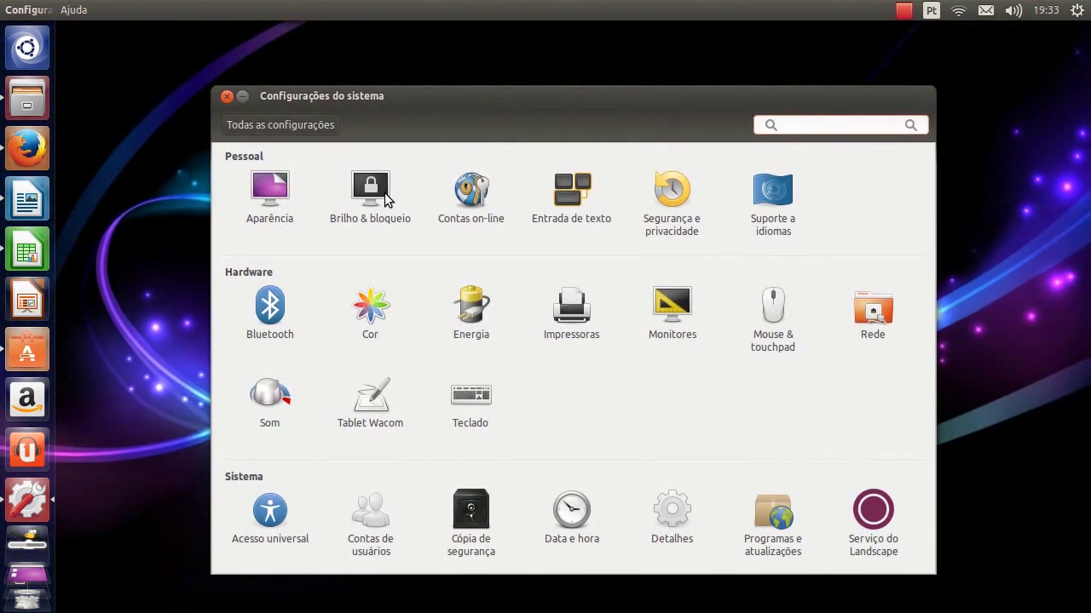
pyautogui.click(370, 185)
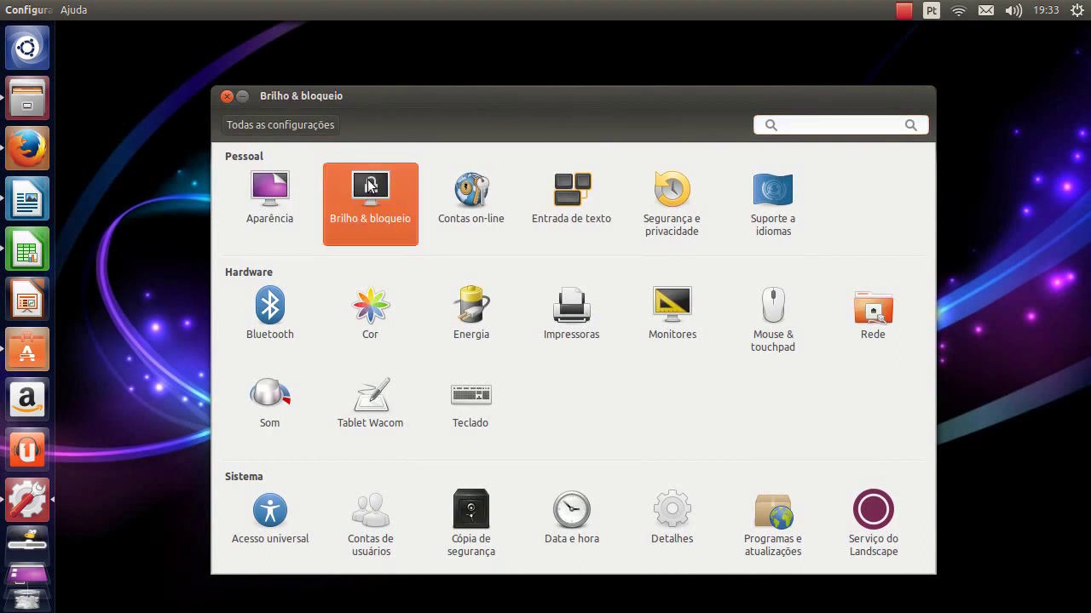
pyautogui.click(285, 125)
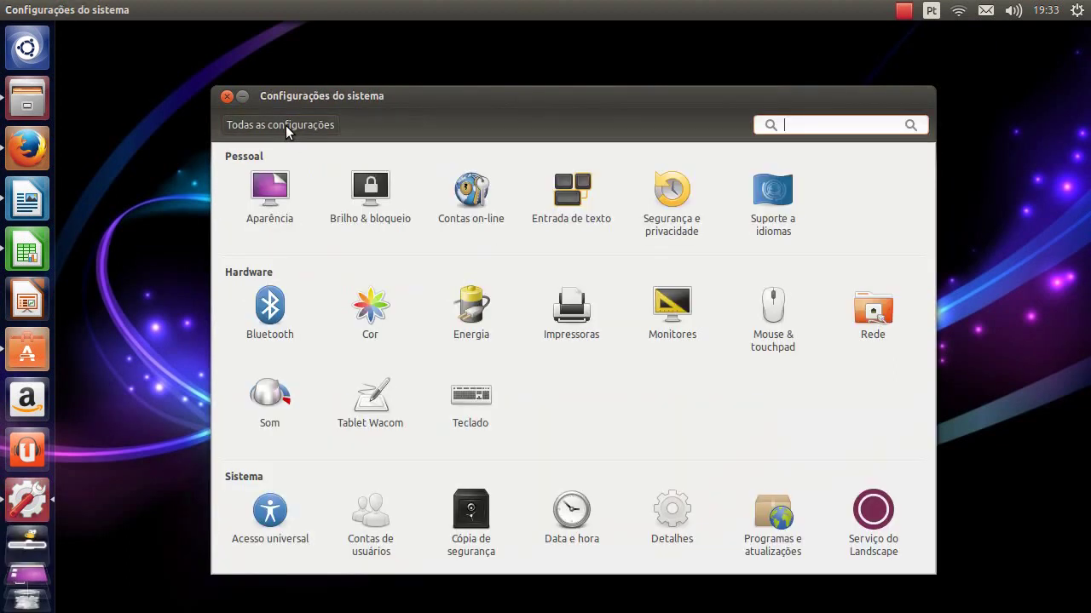
pyautogui.click(375, 215)
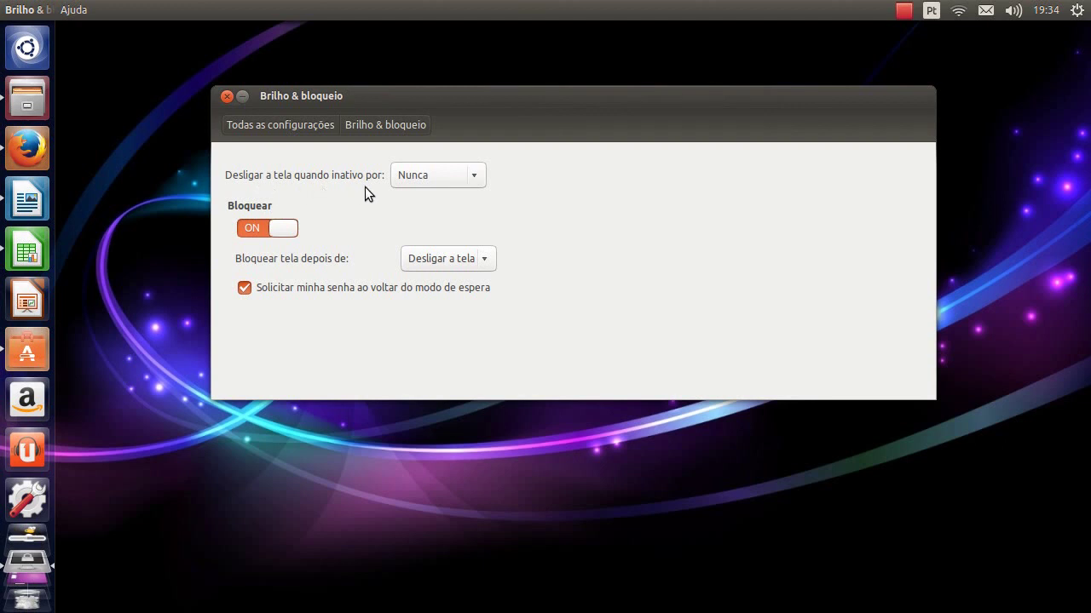
# - Try 2 minutos as the inactivity time for turning off the screen, and restore it to Nunca
pyautogui.click(429, 176)
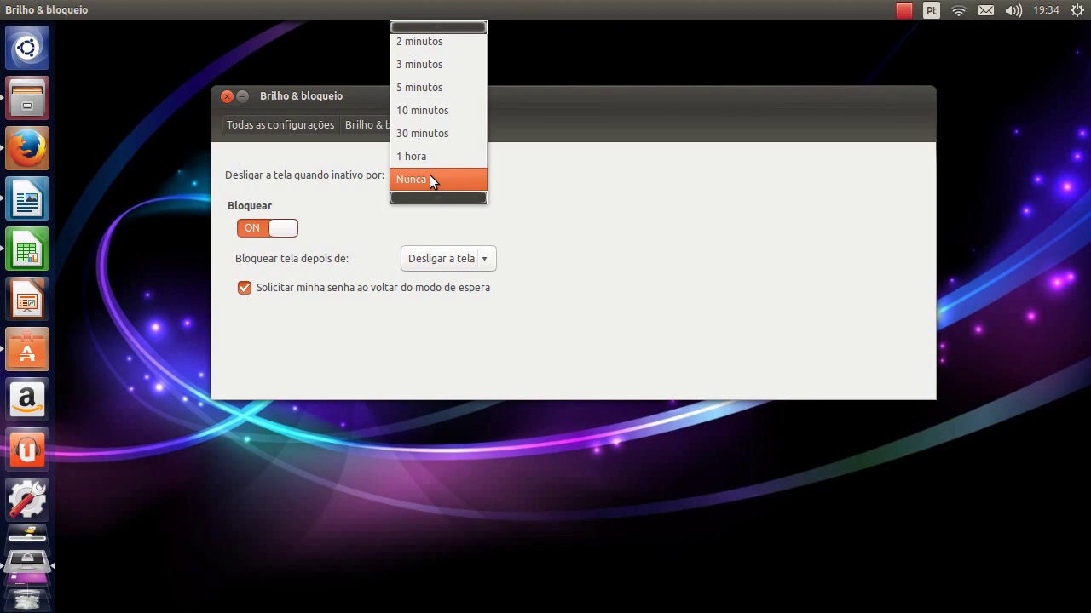
pyautogui.click(401, 42)
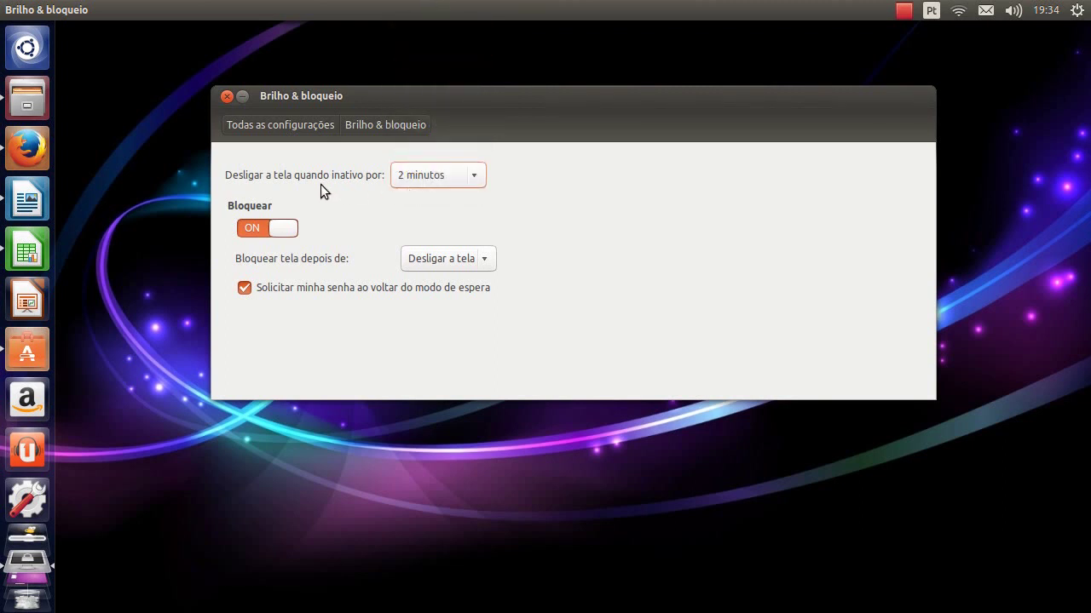
pyautogui.click(414, 181)
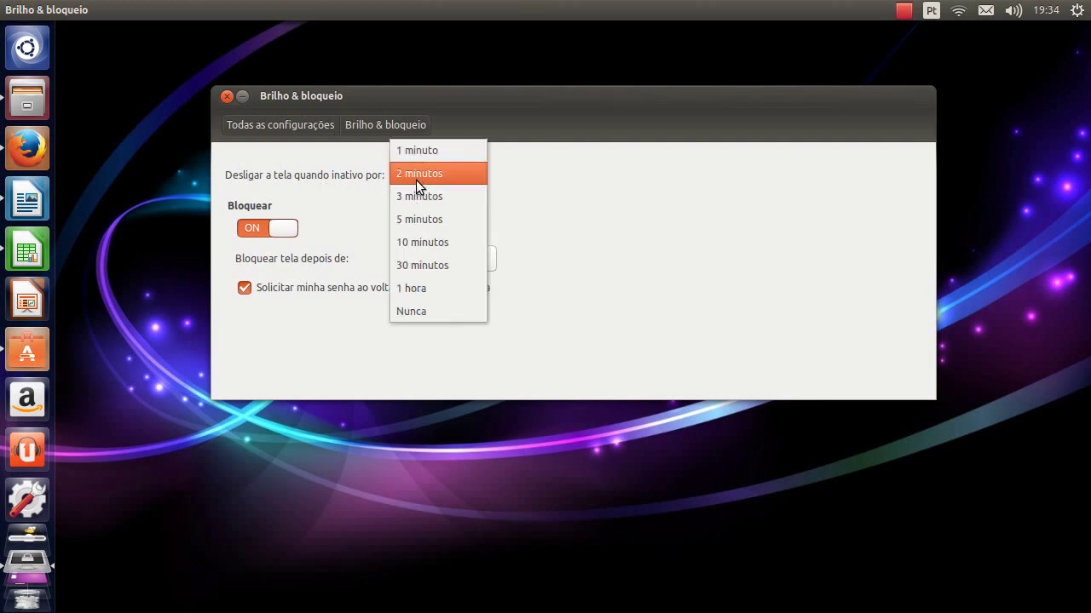
pyautogui.click(438, 308)
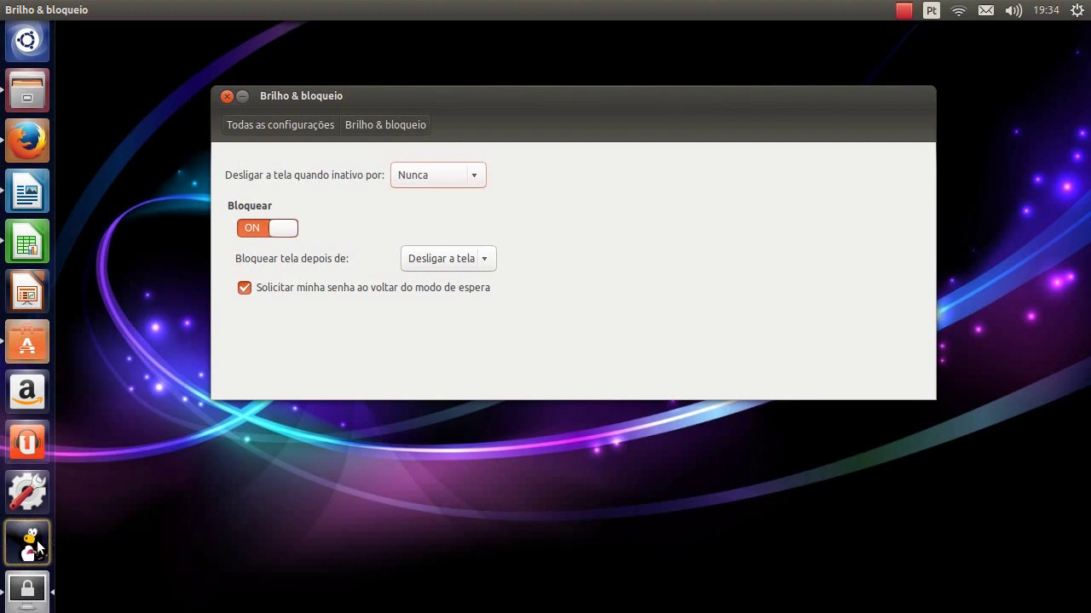
# - Switch the screen lock off and back on, and keep Desligar a tela as the lock delay
pyautogui.click(287, 231)
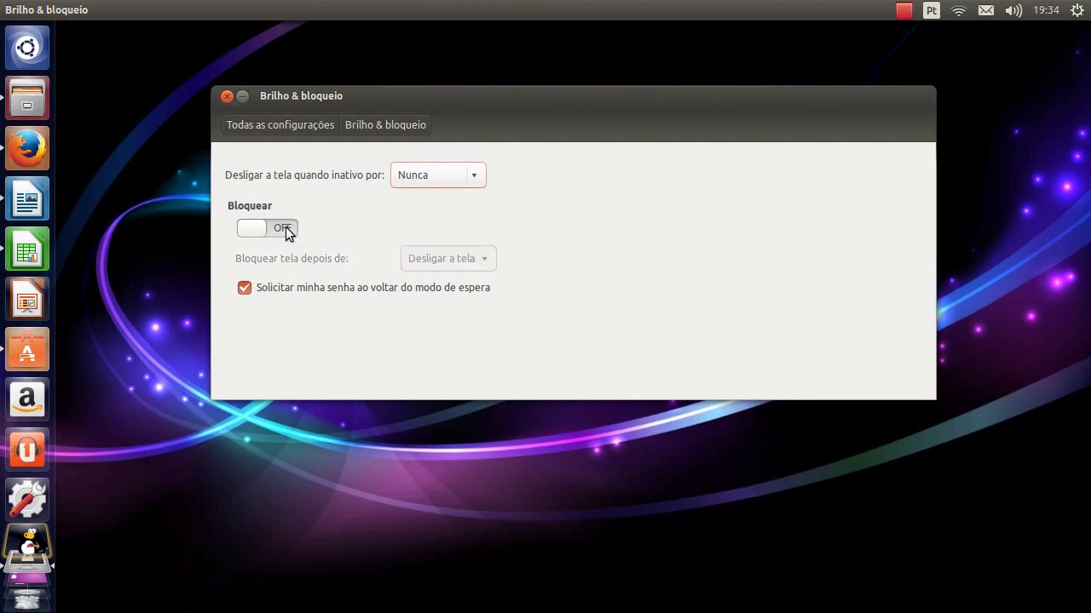
pyautogui.click(274, 231)
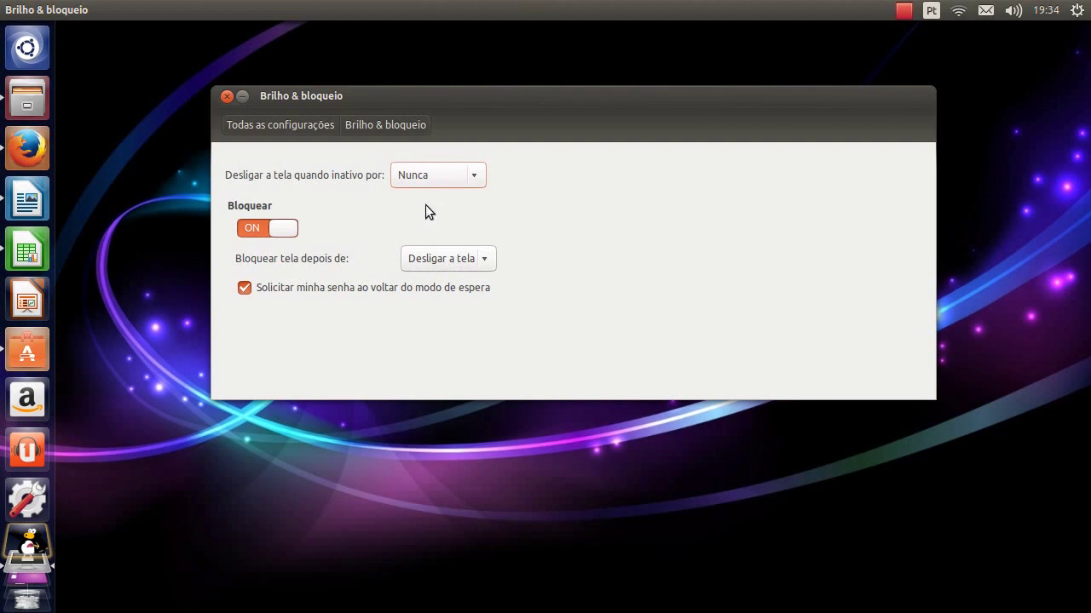
pyautogui.click(478, 263)
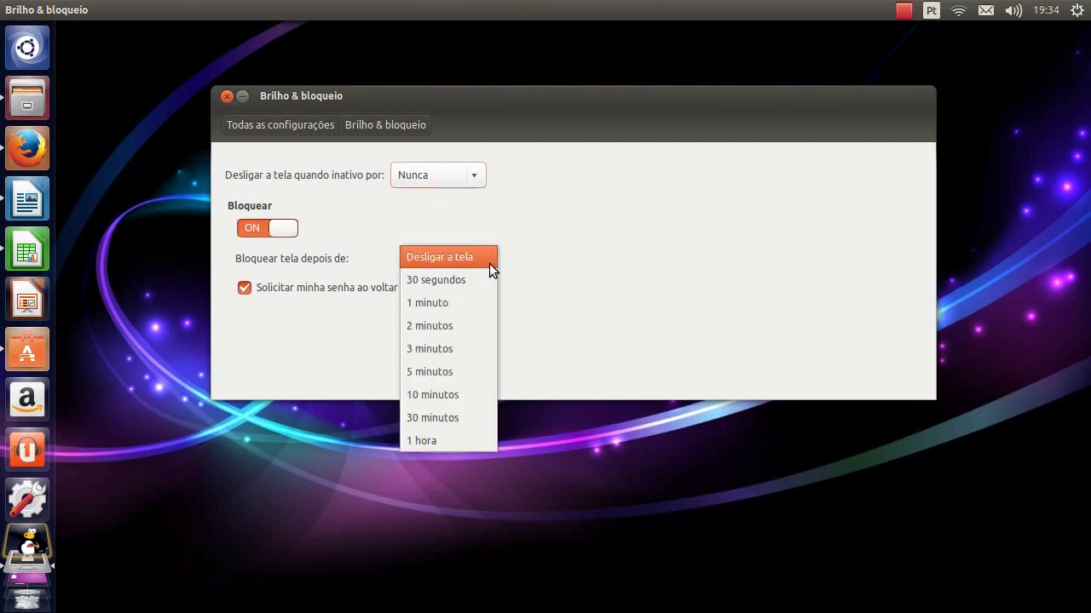
pyautogui.click(486, 258)
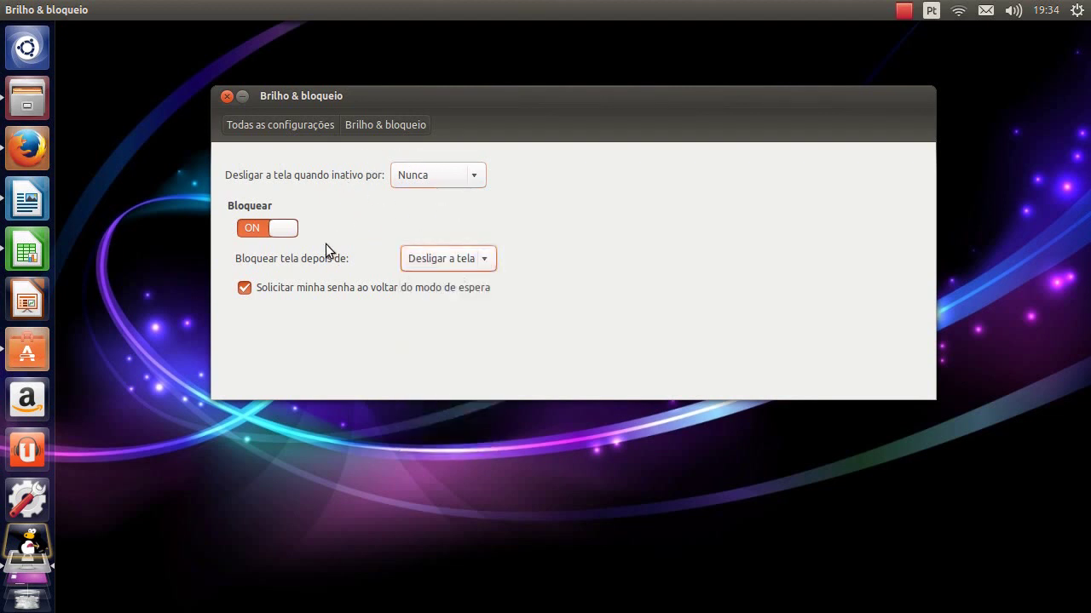
# - Disable and re-enable the password request when resuming from standby, and minimize the Brilho & bloqueio window
pyautogui.click(428, 293)
pyautogui.click(430, 291)
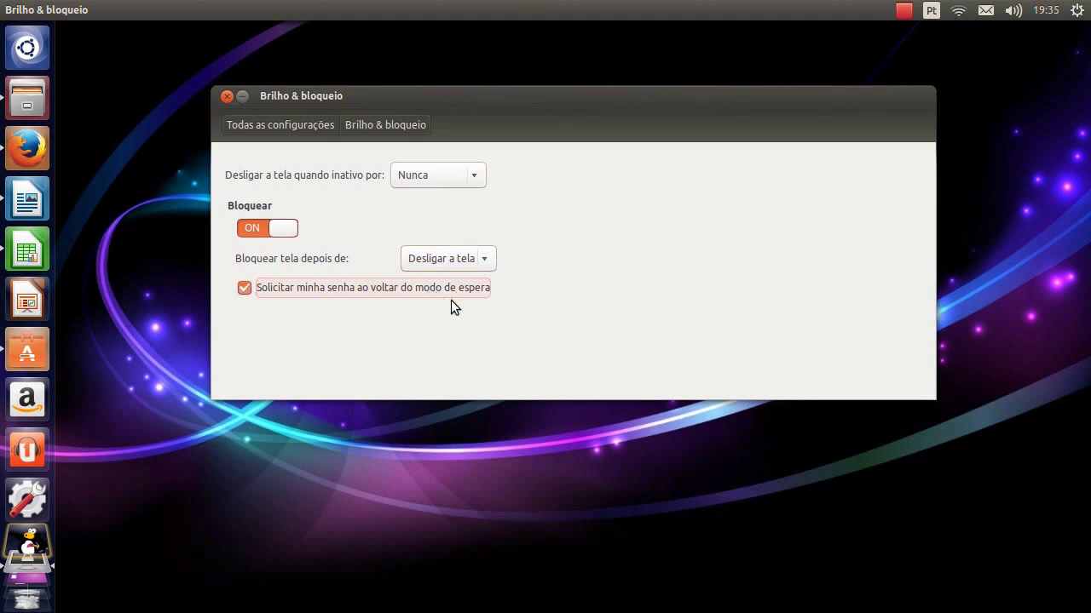
pyautogui.click(243, 96)
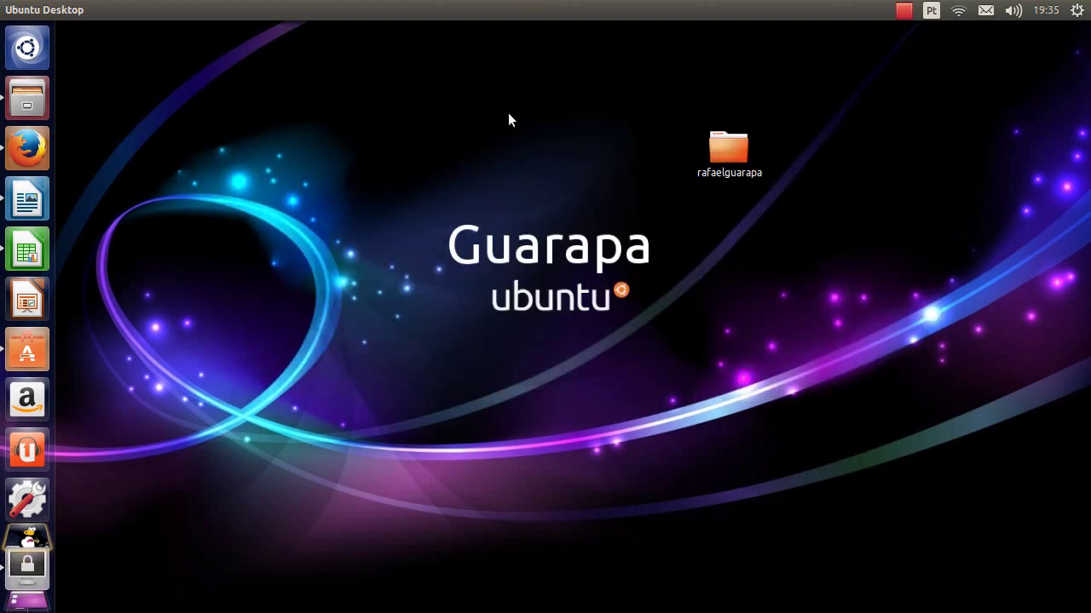
# - Open the Data e hora settings and place the cursor in the Localização field without changing it
pyautogui.click(1046, 11)
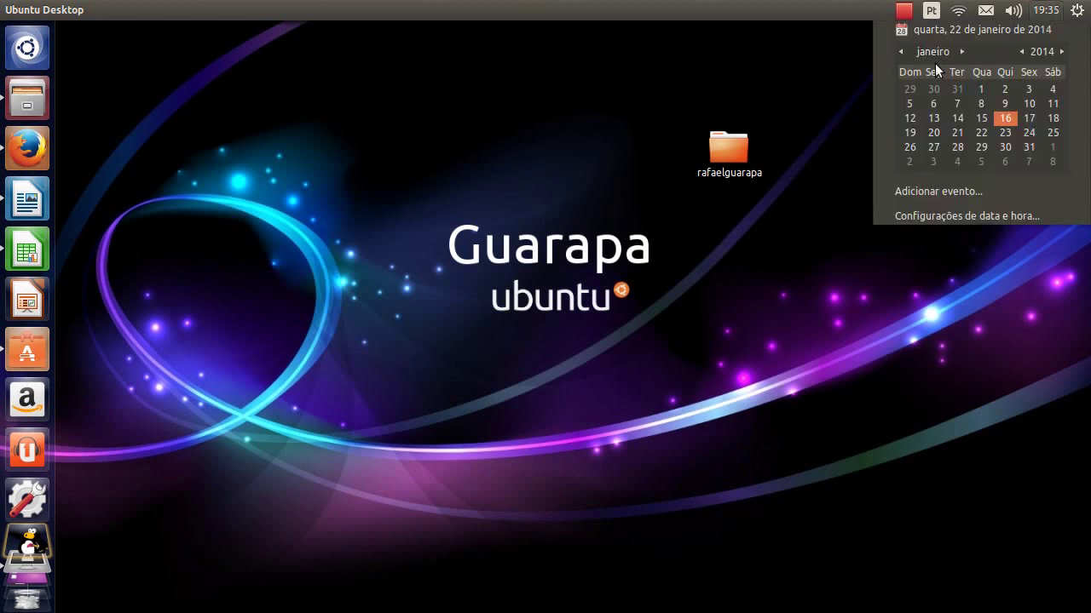
pyautogui.click(918, 215)
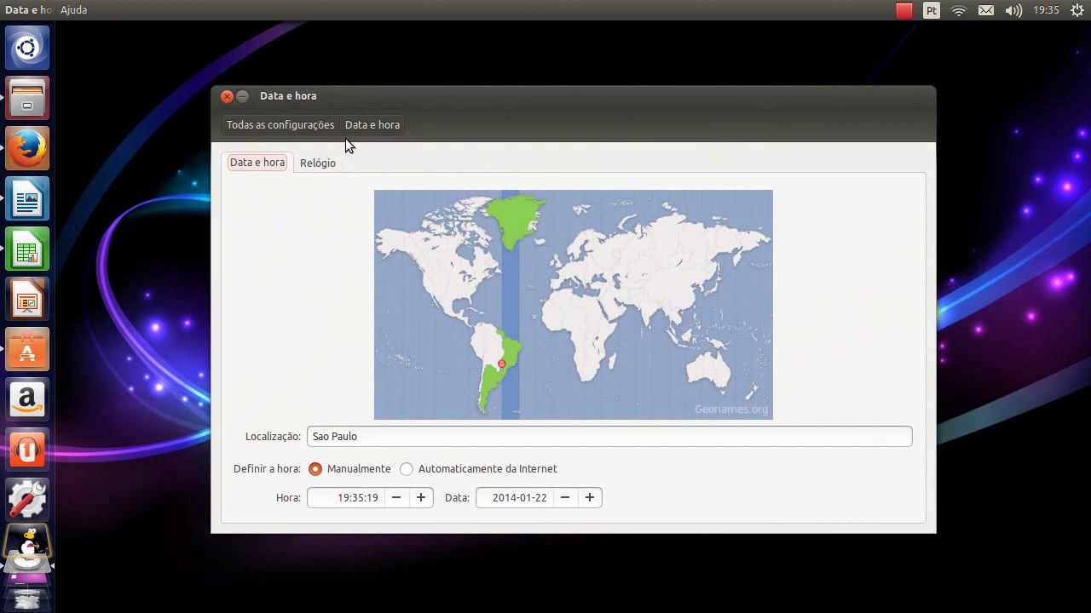
pyautogui.click(303, 128)
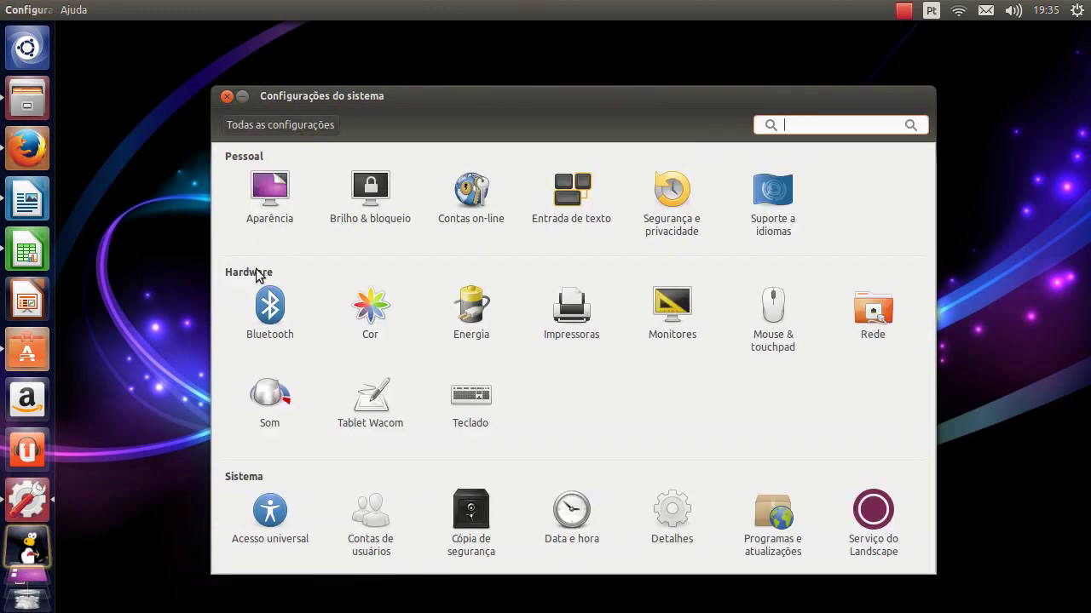
pyautogui.click(561, 512)
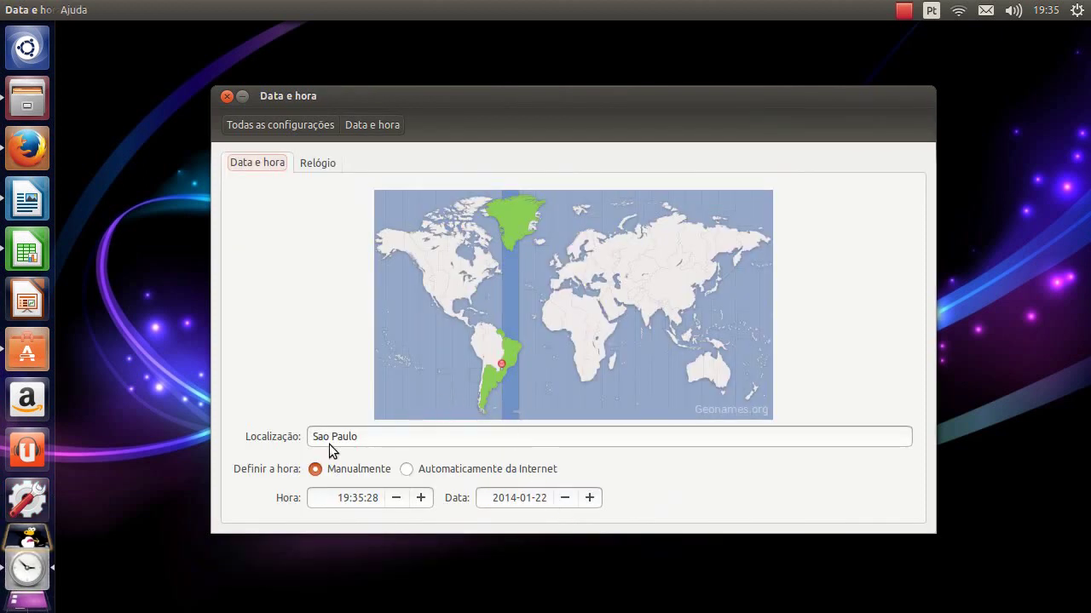
pyautogui.click(363, 438)
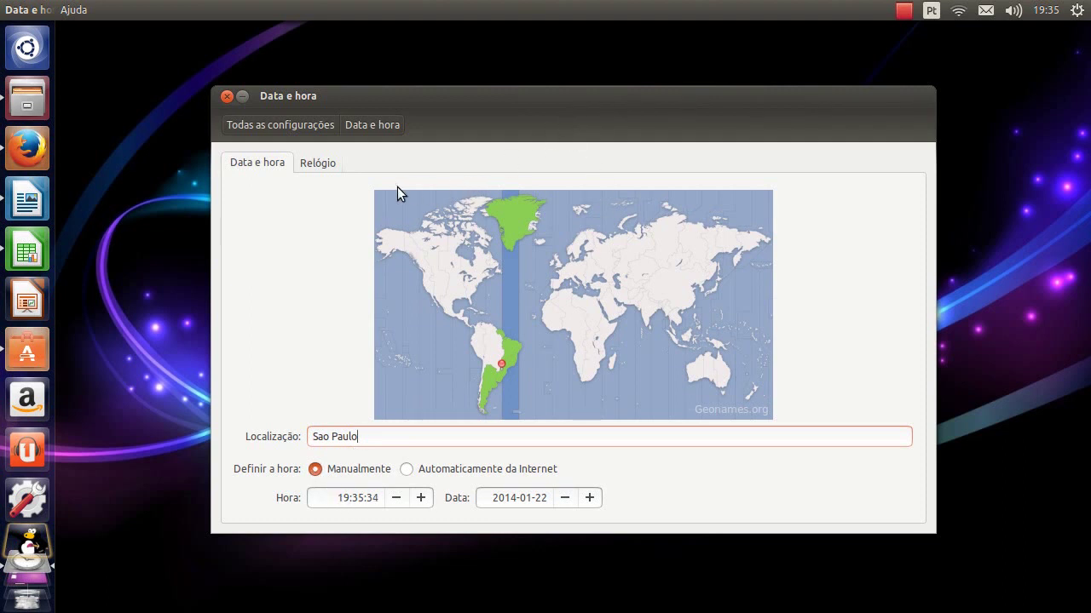
# - Open the Relógio options and switch the menu bar clock off and back on
pyautogui.click(319, 162)
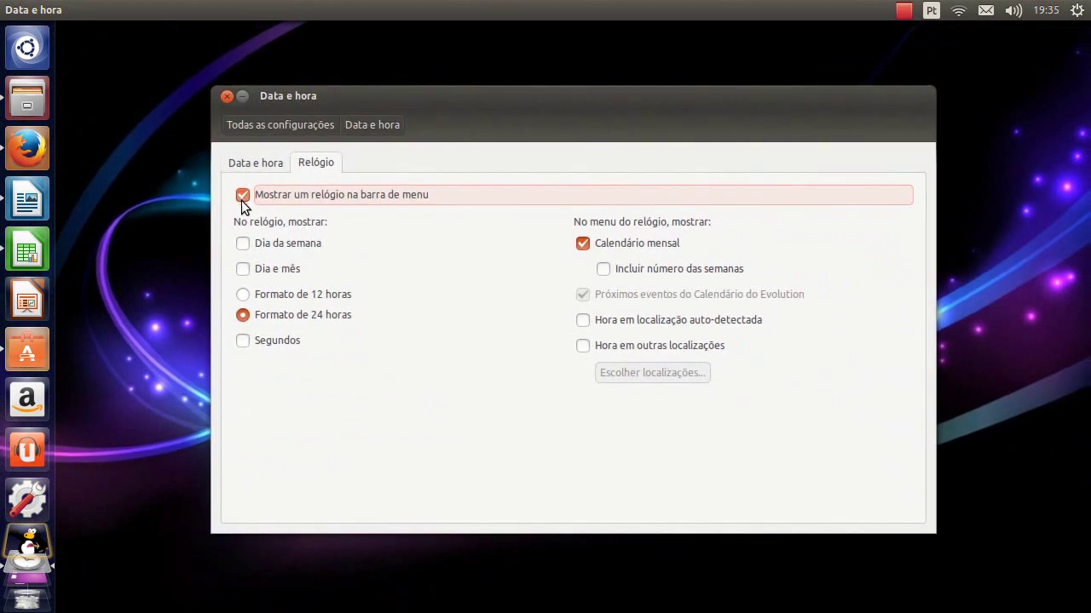
pyautogui.click(242, 194)
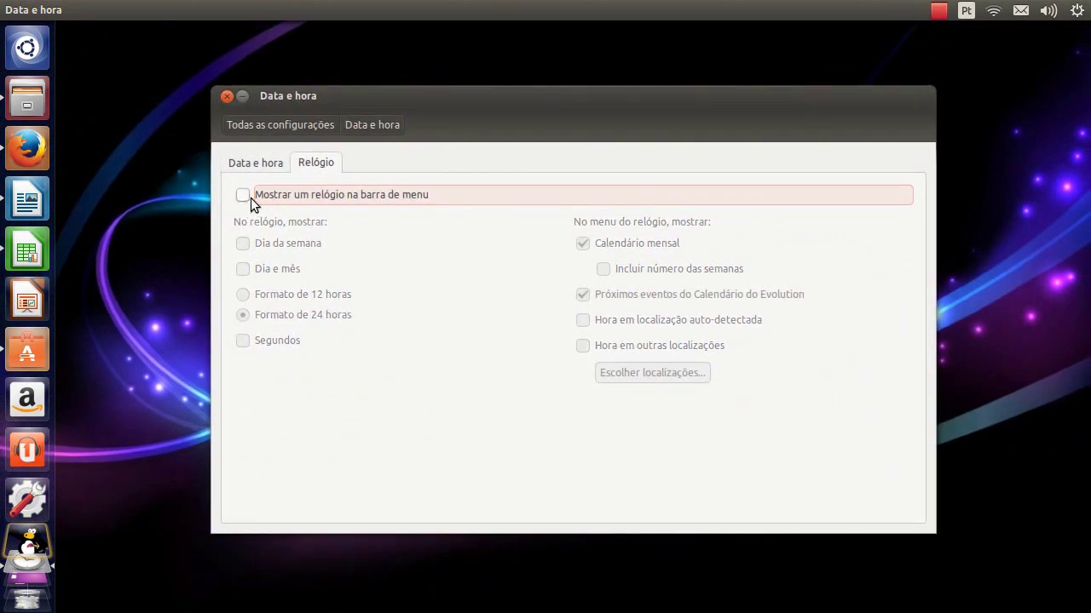
pyautogui.click(252, 196)
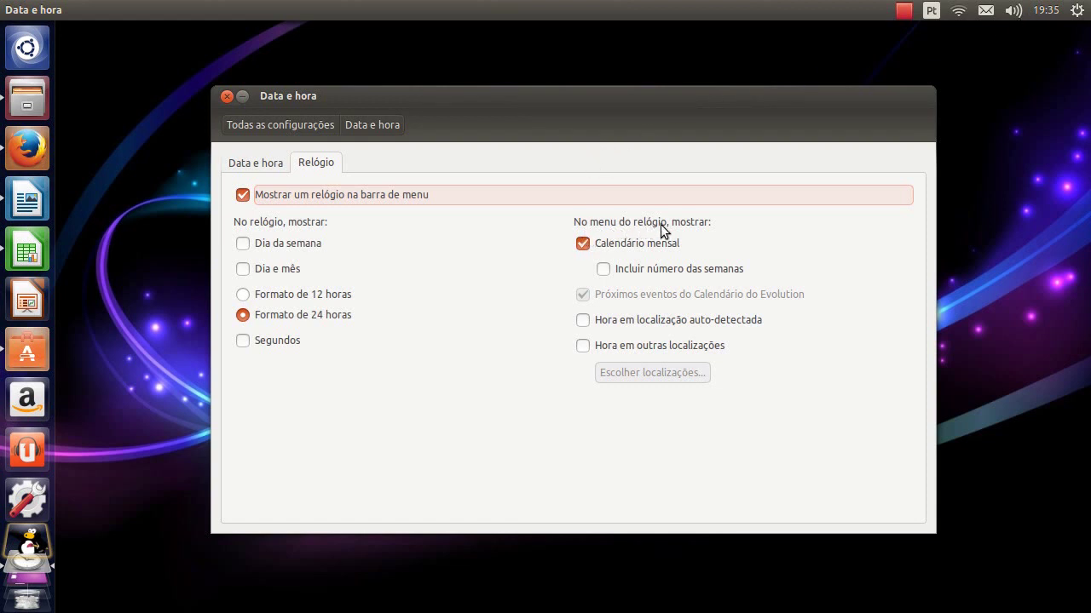
# - Enable week numbers for the clock menu's calendar, check the calendar, and disable them again
pyautogui.click(1045, 11)
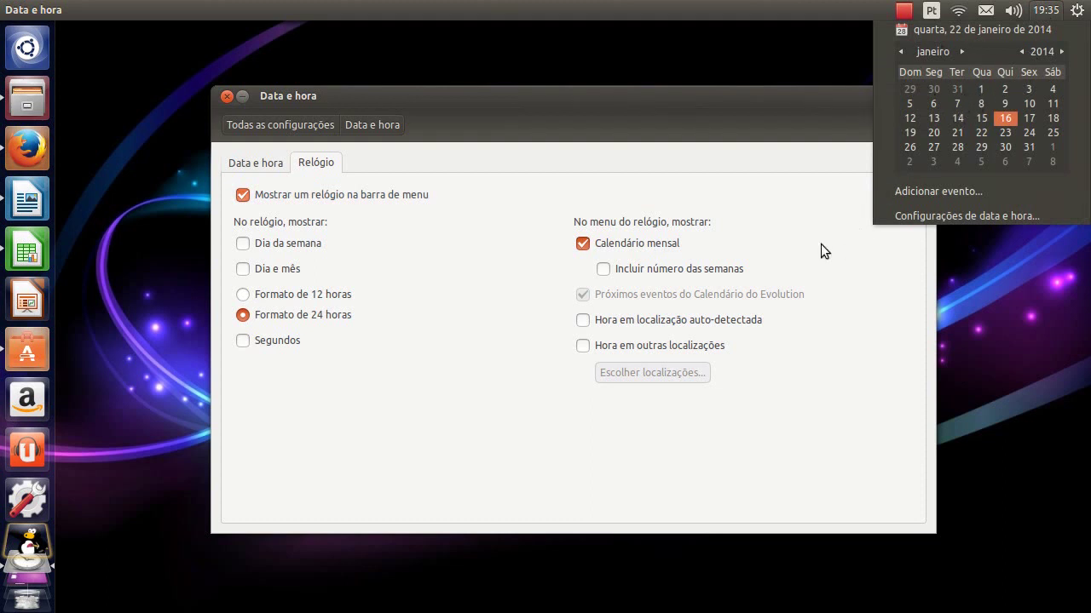
pyautogui.click(716, 246)
pyautogui.click(621, 270)
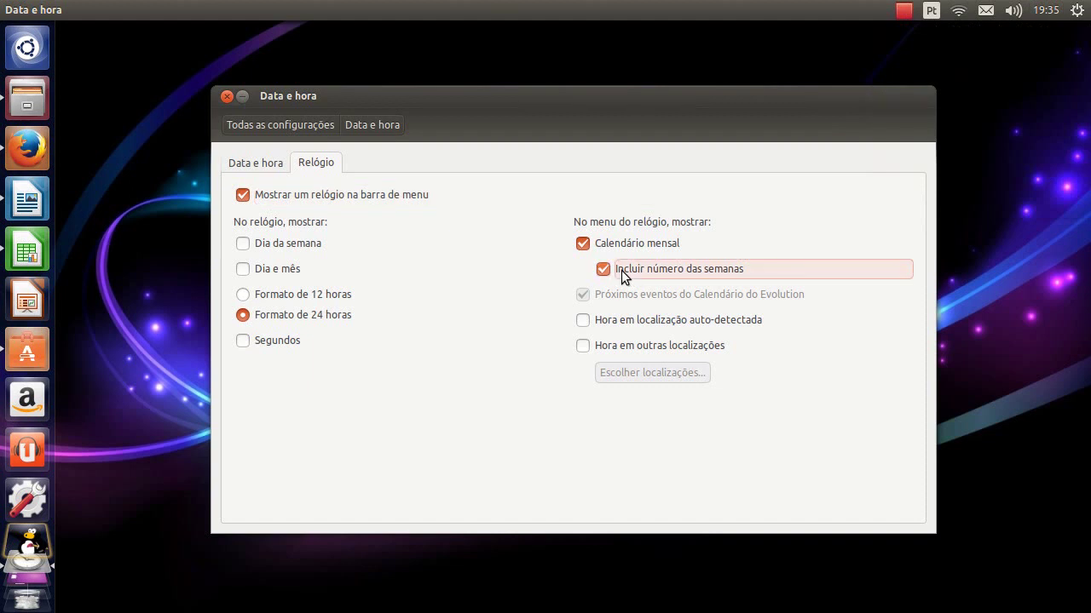
pyautogui.click(1046, 10)
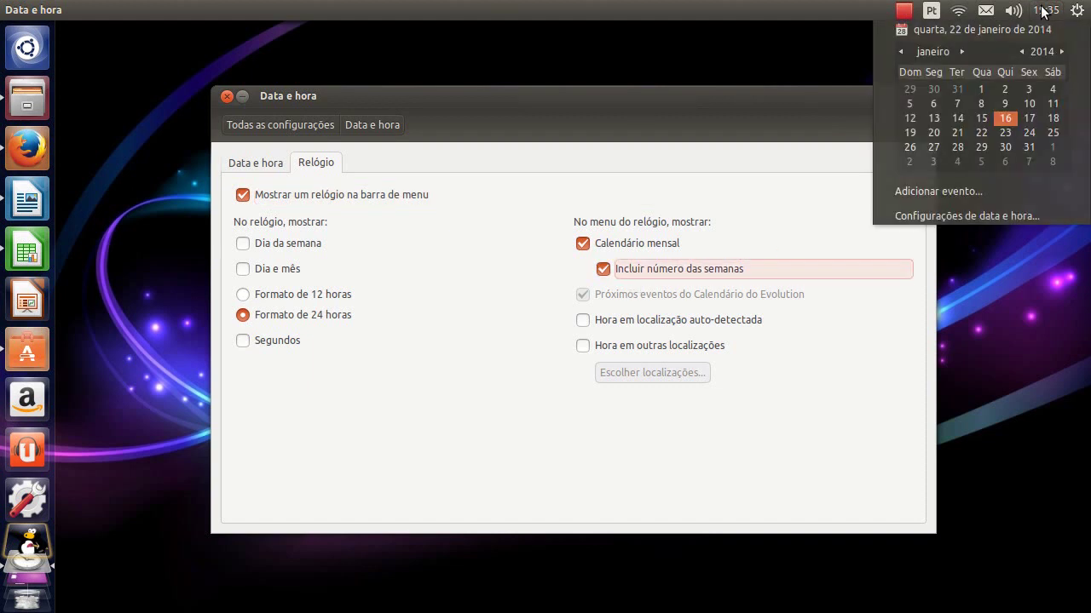
pyautogui.click(759, 186)
pyautogui.click(678, 265)
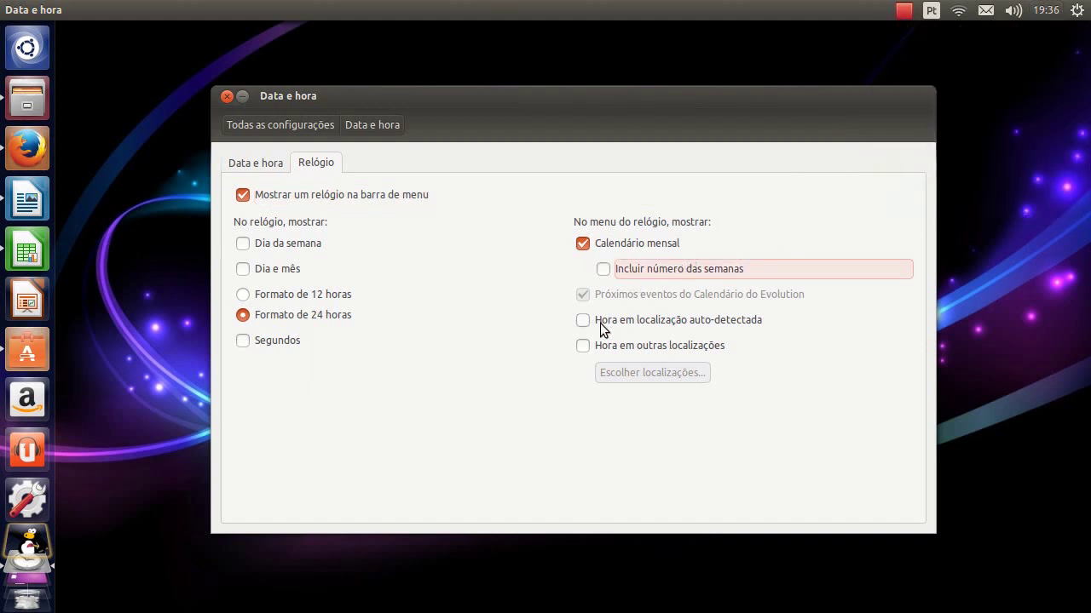
# - Enable Hora em outras localizações for the clock menu, and view the list of chosen locations without changing it
pyautogui.click(696, 347)
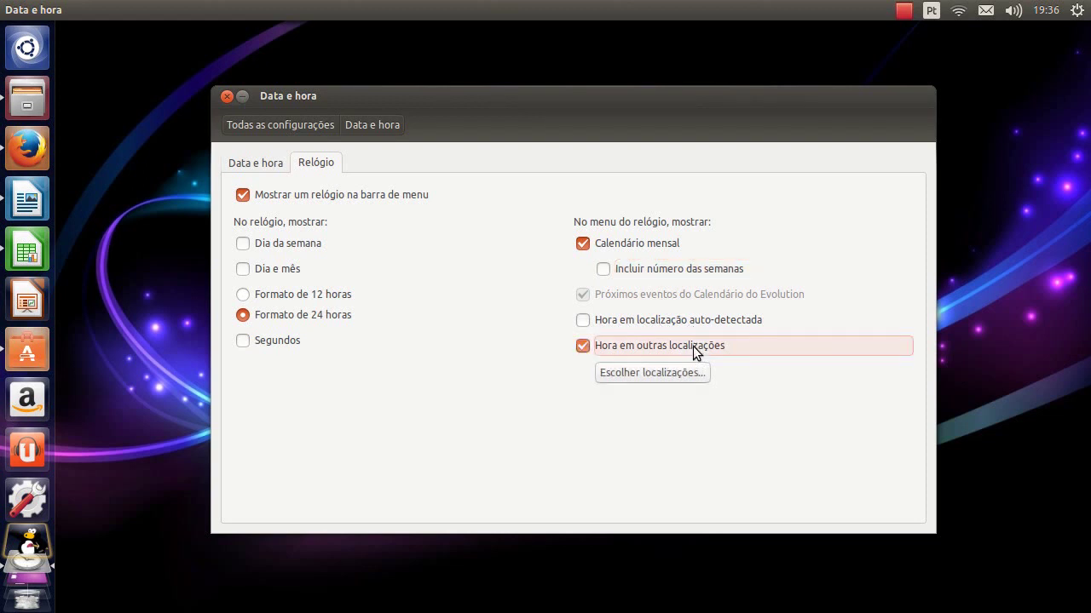
pyautogui.click(644, 373)
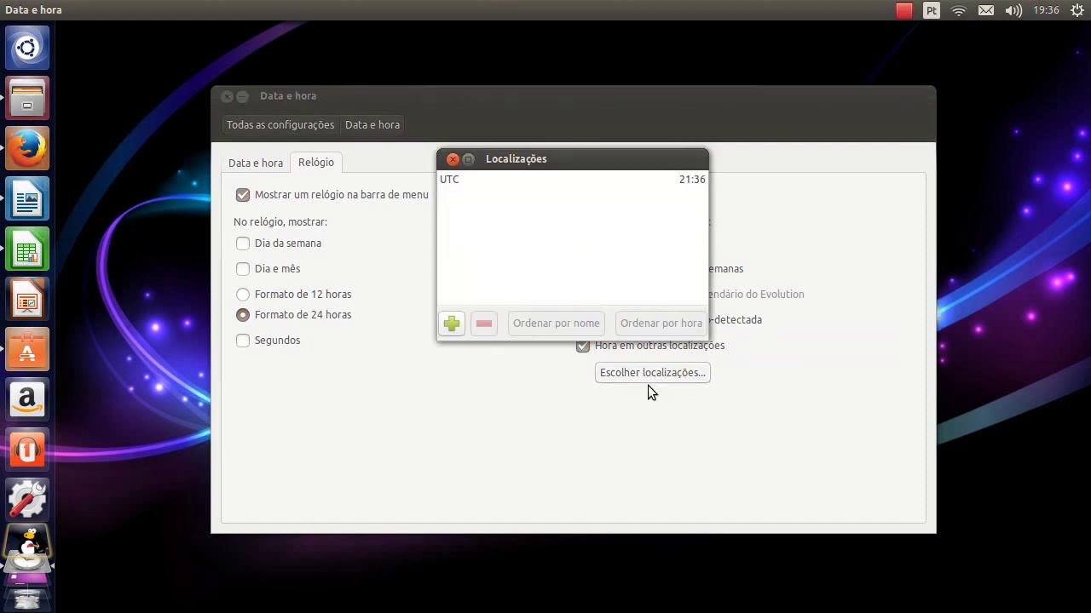
pyautogui.click(451, 159)
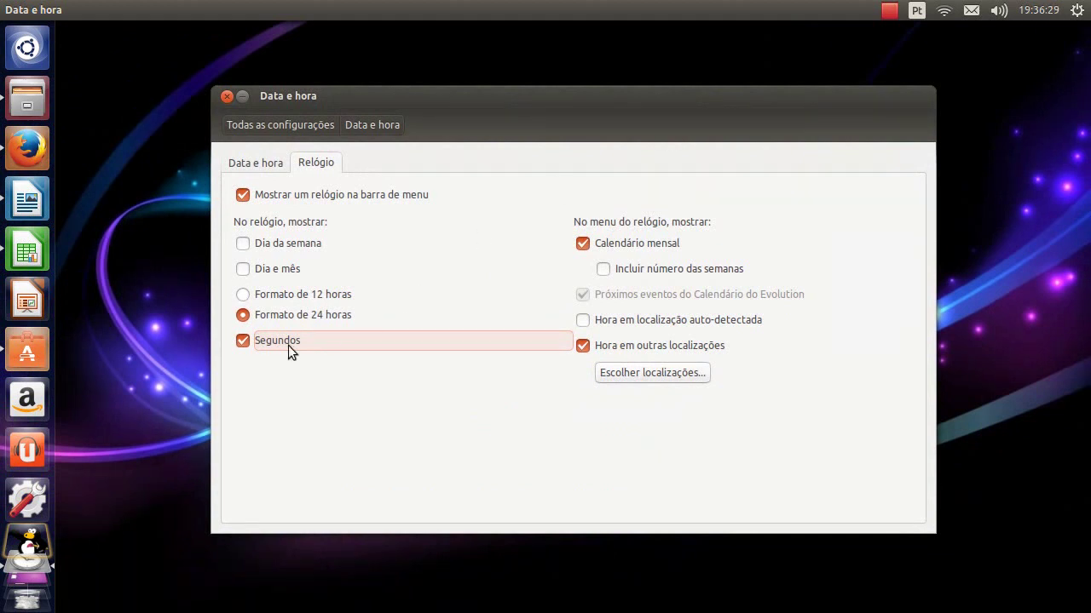
# - Hide the seconds and show Dia e mês in the menu bar clock
pyautogui.click(267, 345)
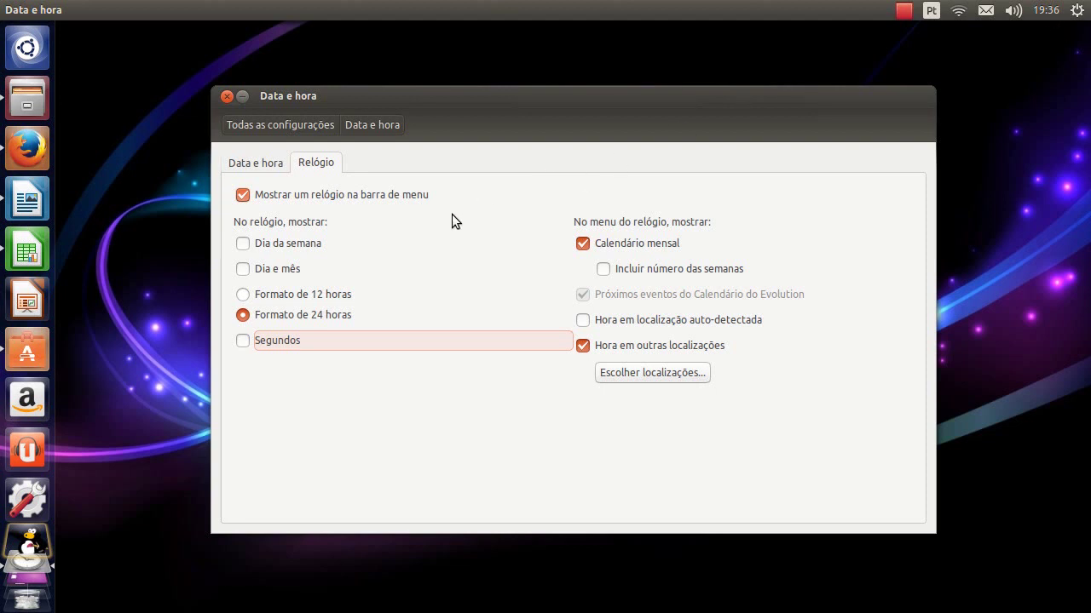
pyautogui.click(255, 273)
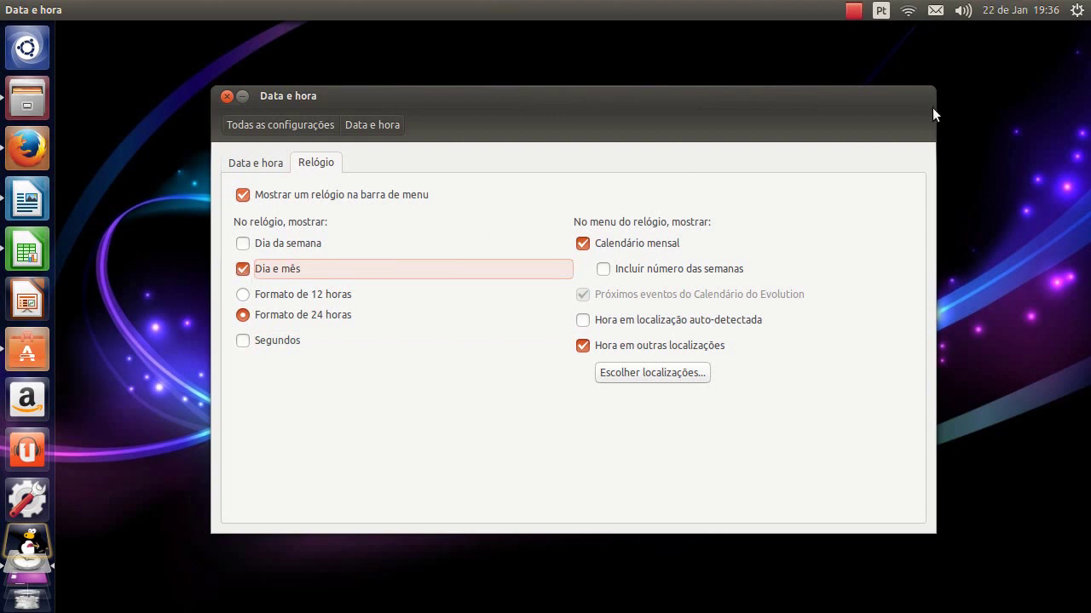
# - Try the menu bar clock with Dia da semana alone and with Dia e mês added, and check the clock menu
pyautogui.click(243, 269)
pyautogui.click(243, 243)
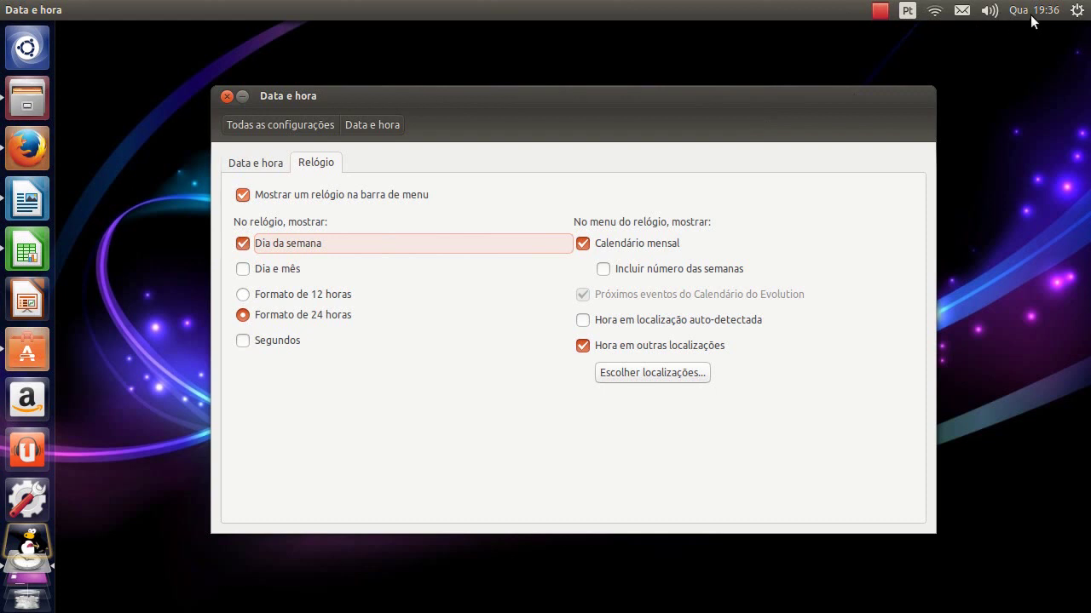
pyautogui.click(276, 270)
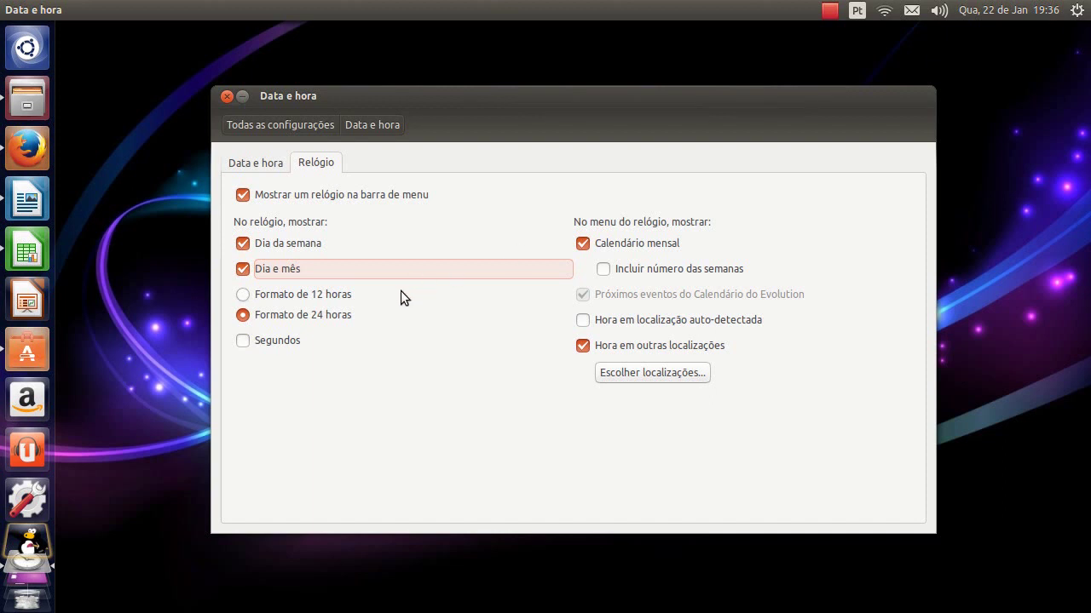
pyautogui.click(1005, 10)
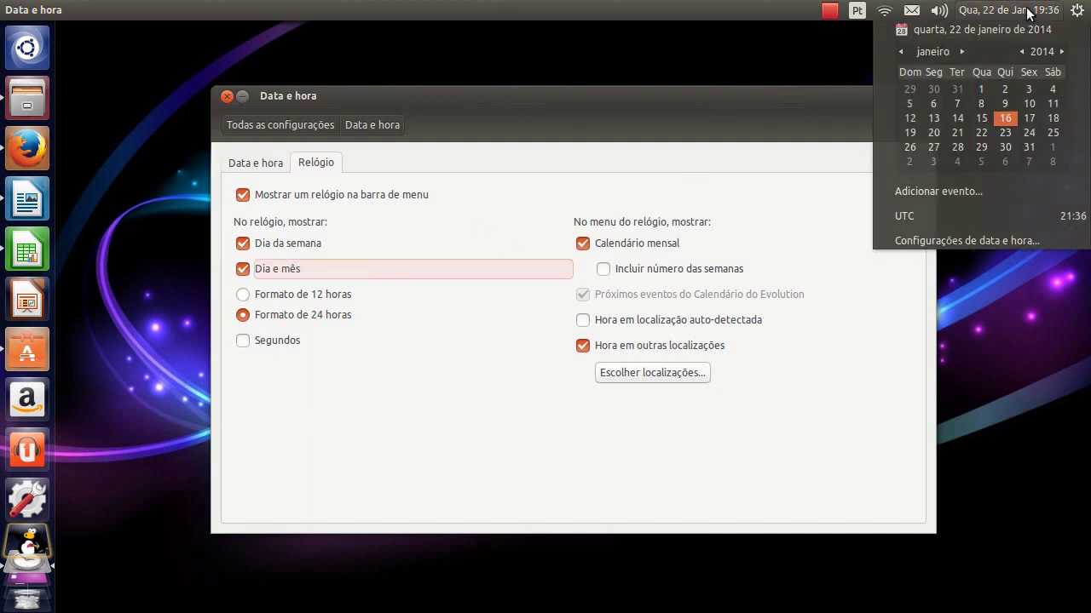
pyautogui.click(422, 244)
# - Hide both Dia e mês and Dia da semana from the menu bar clock, and check the clock menu
pyautogui.click(270, 270)
pyautogui.click(288, 242)
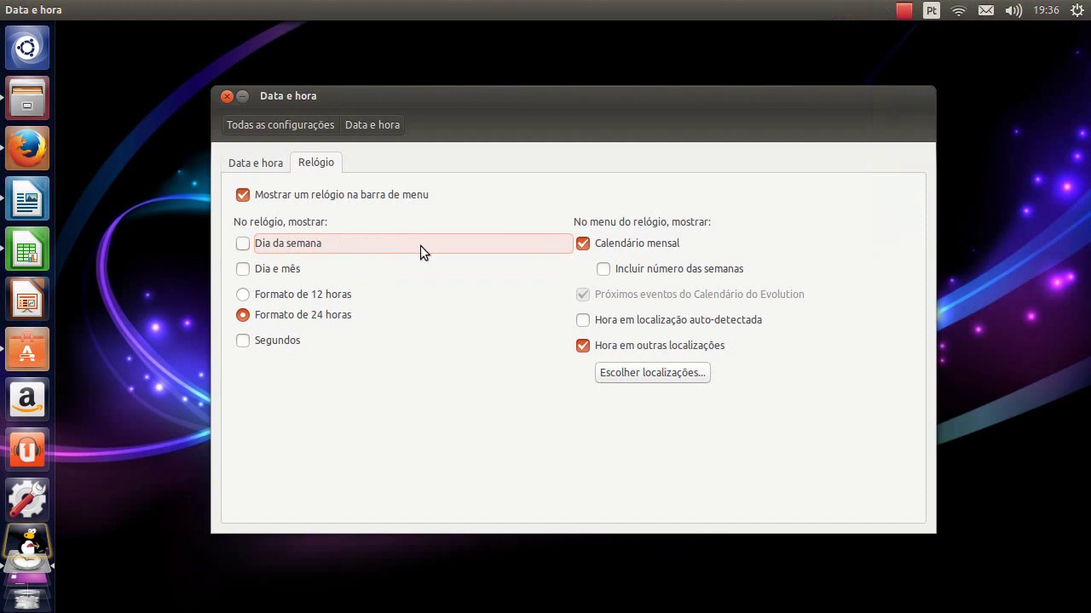
pyautogui.click(1046, 11)
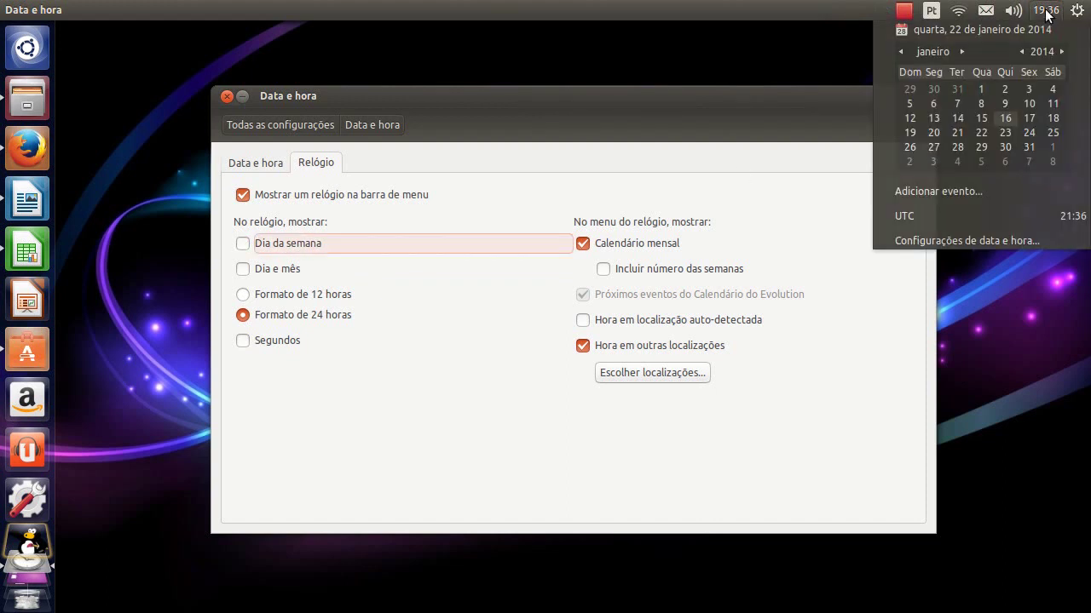
pyautogui.click(1046, 11)
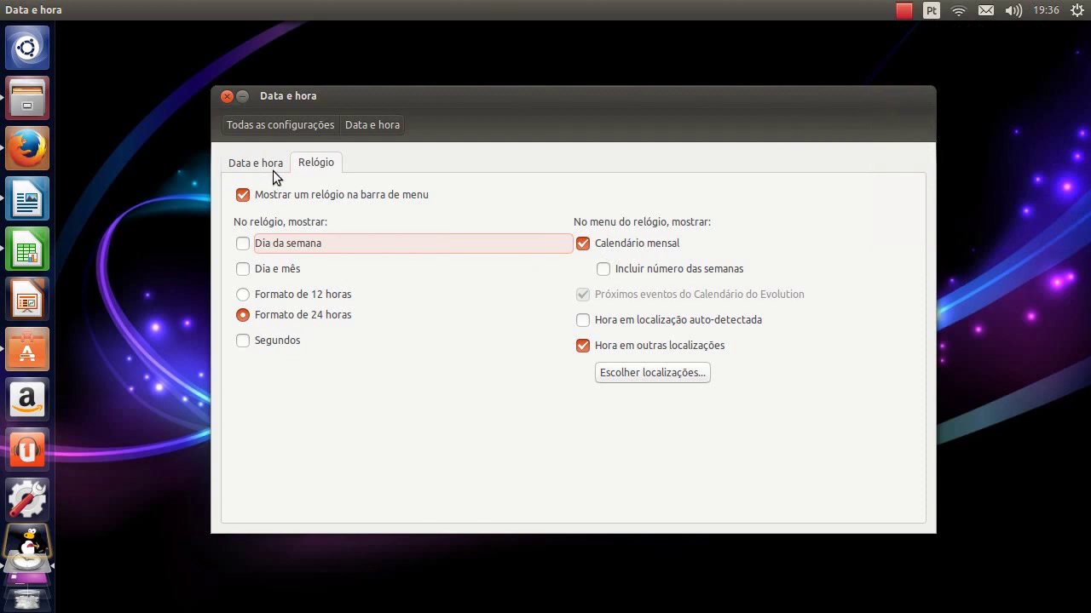
# - View the location and time settings in Data e hora, and look at the installed printers in Impressoras
pyautogui.click(272, 164)
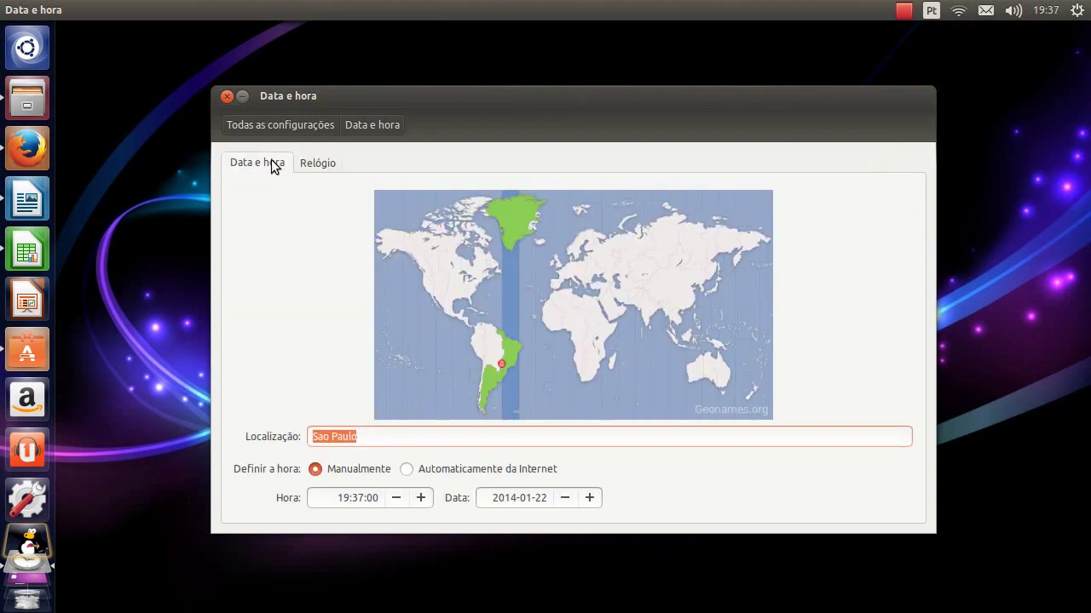
pyautogui.click(264, 129)
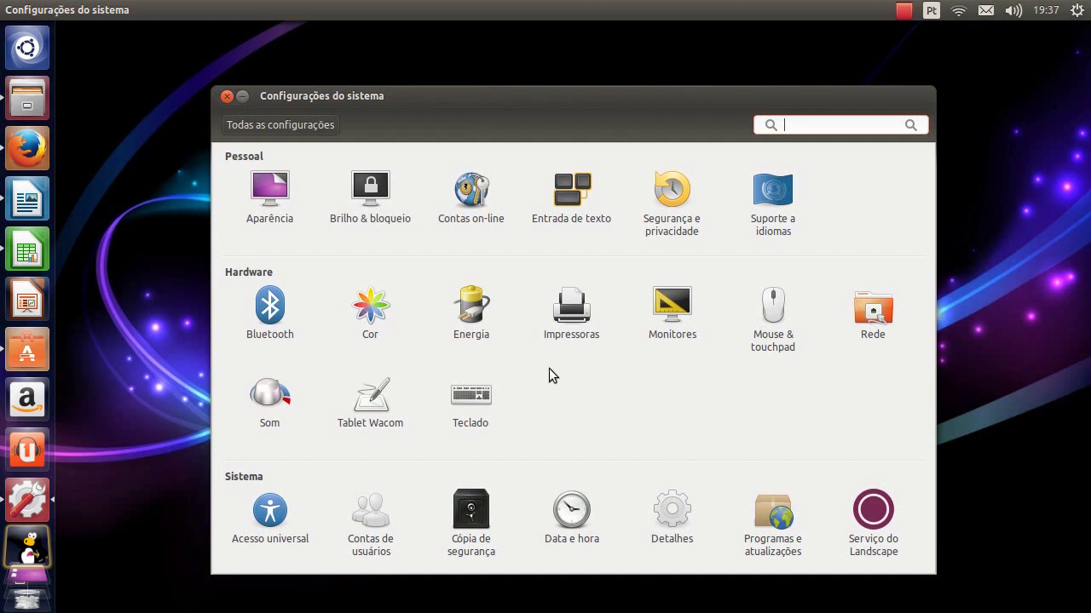
pyautogui.click(568, 333)
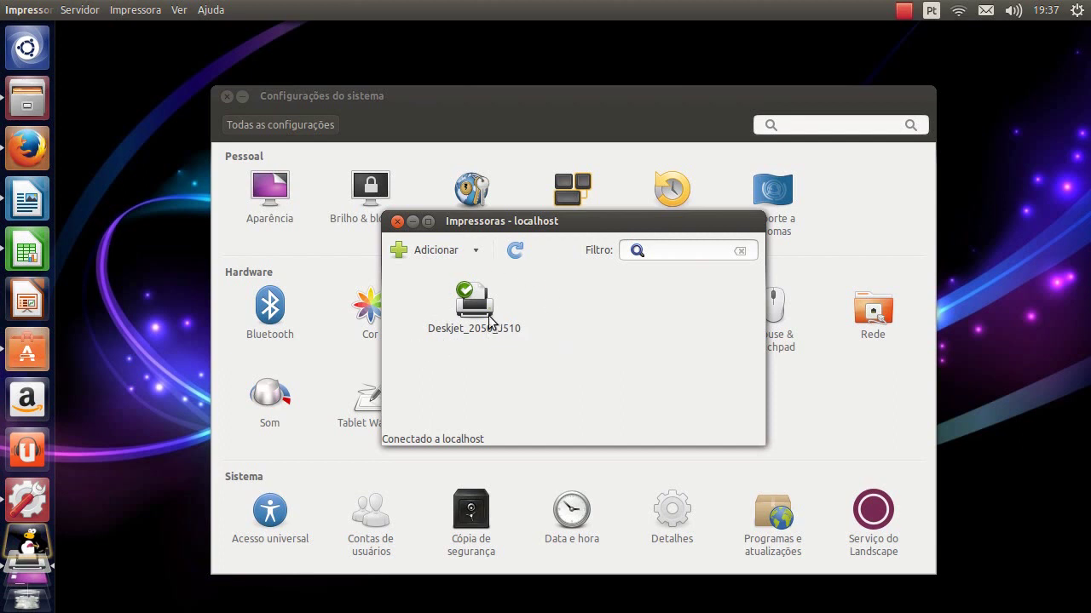
pyautogui.click(403, 225)
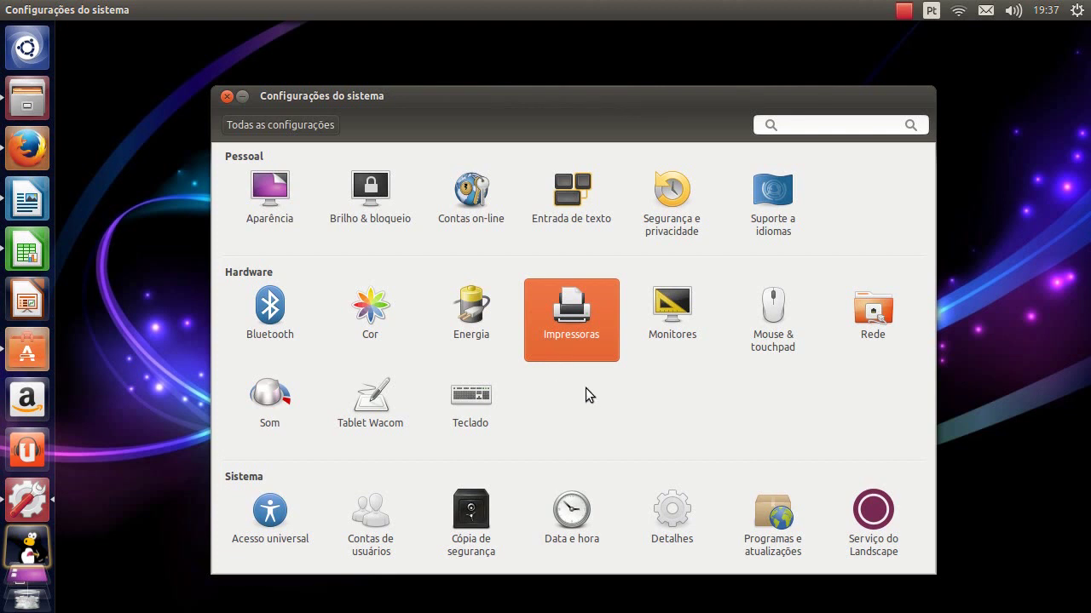
# - Look through the account services offered in Contas on-line and return to all settings
pyautogui.click(480, 240)
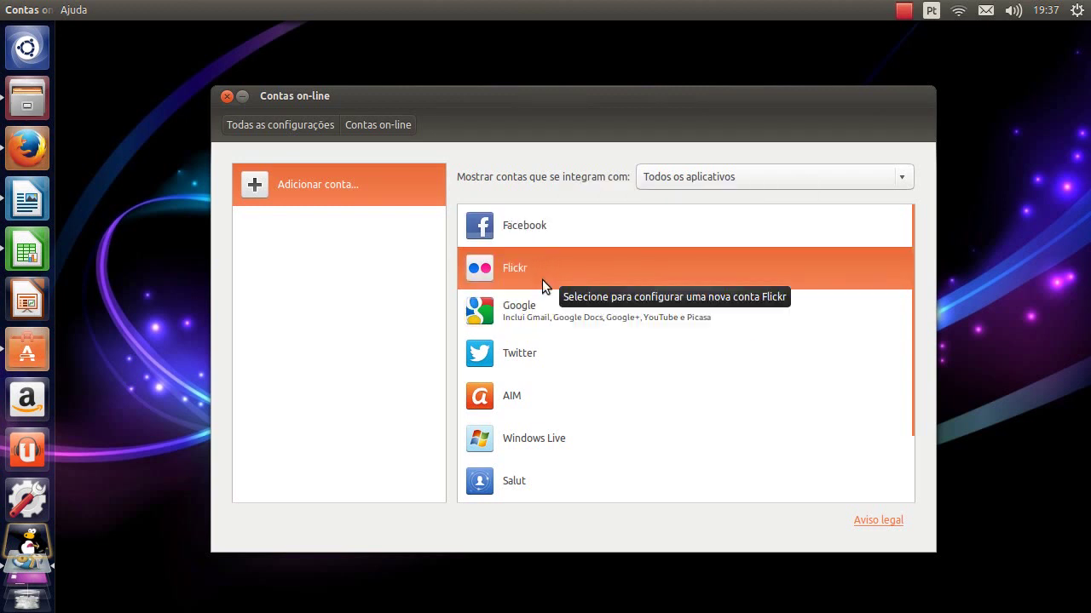
pyautogui.scroll(-2, 541, 394)
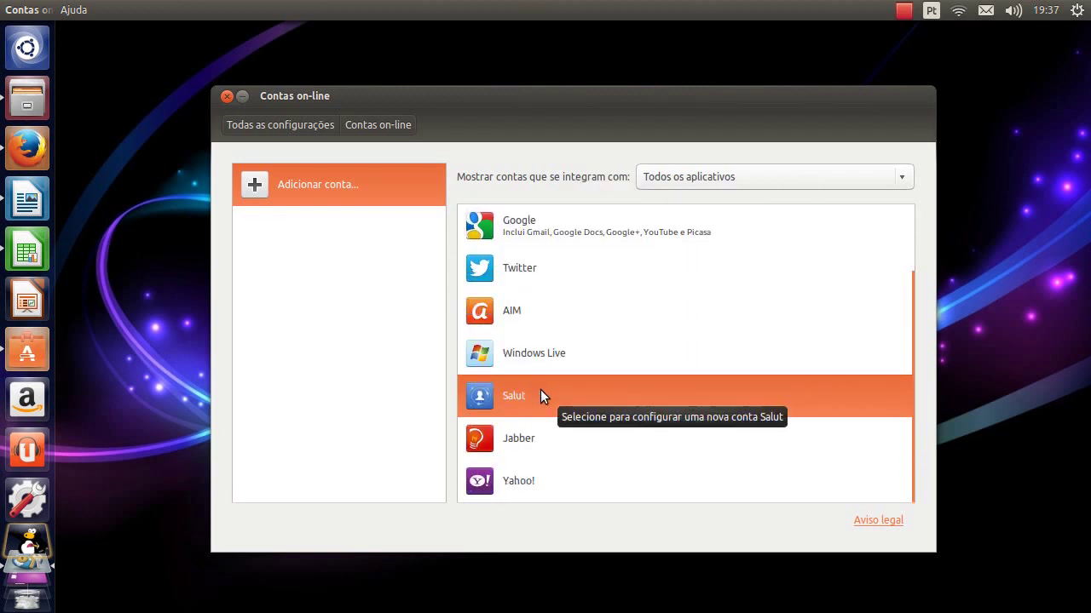
pyautogui.scroll(2, 540, 394)
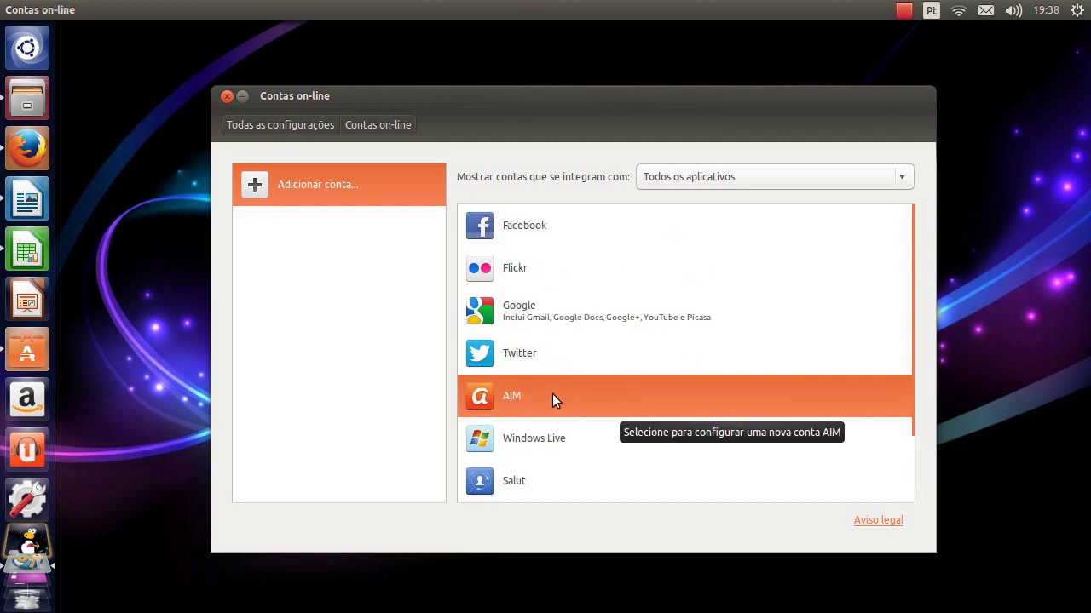
pyautogui.click(278, 124)
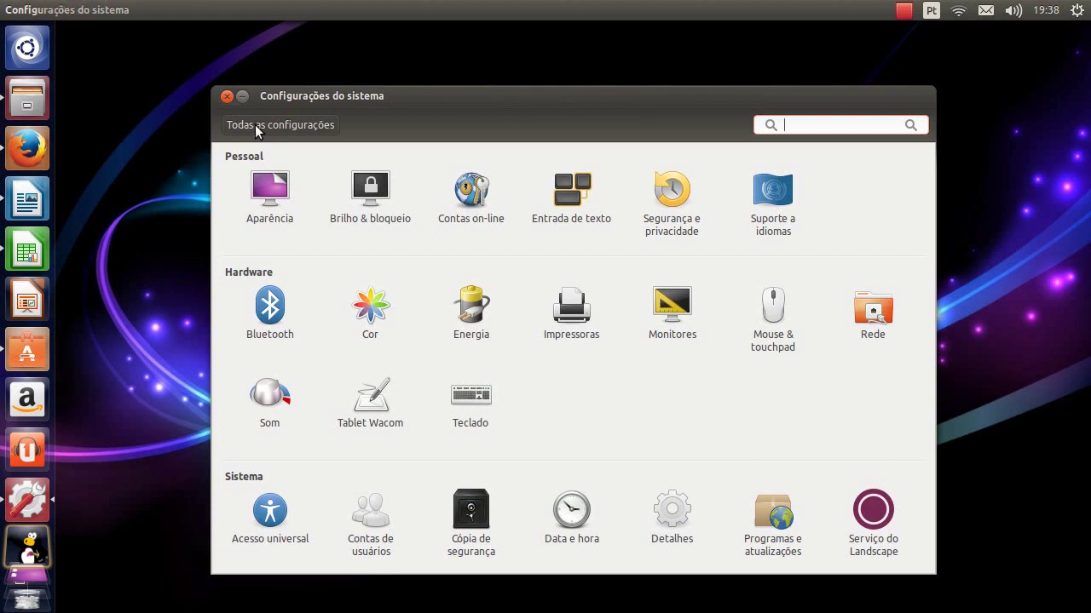
# - Review the output, input, sound effects and application settings in Som, and return to all settings
pyautogui.click(270, 404)
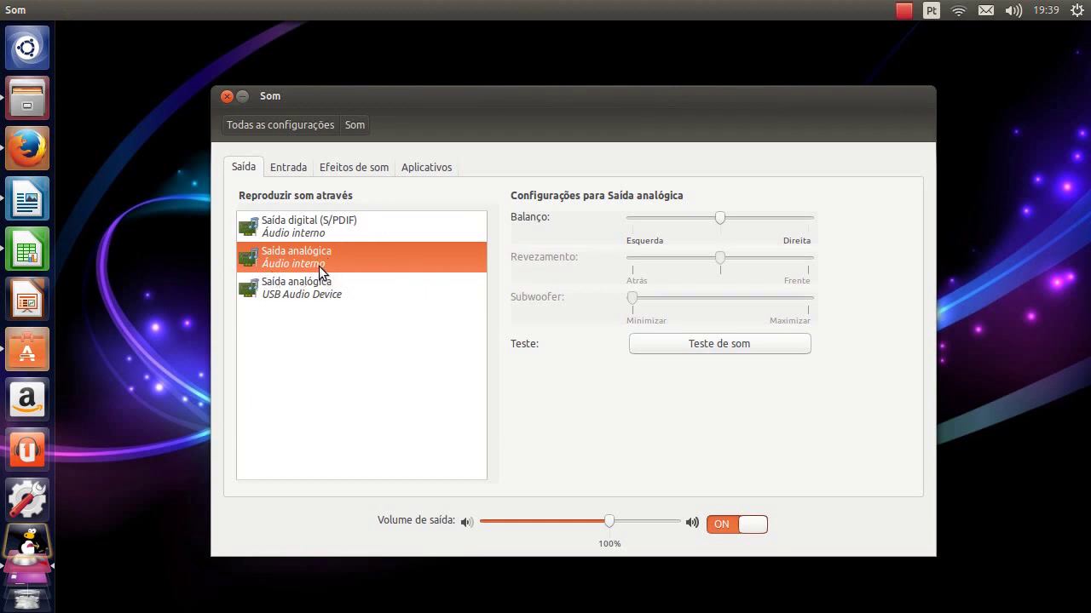
pyautogui.click(294, 167)
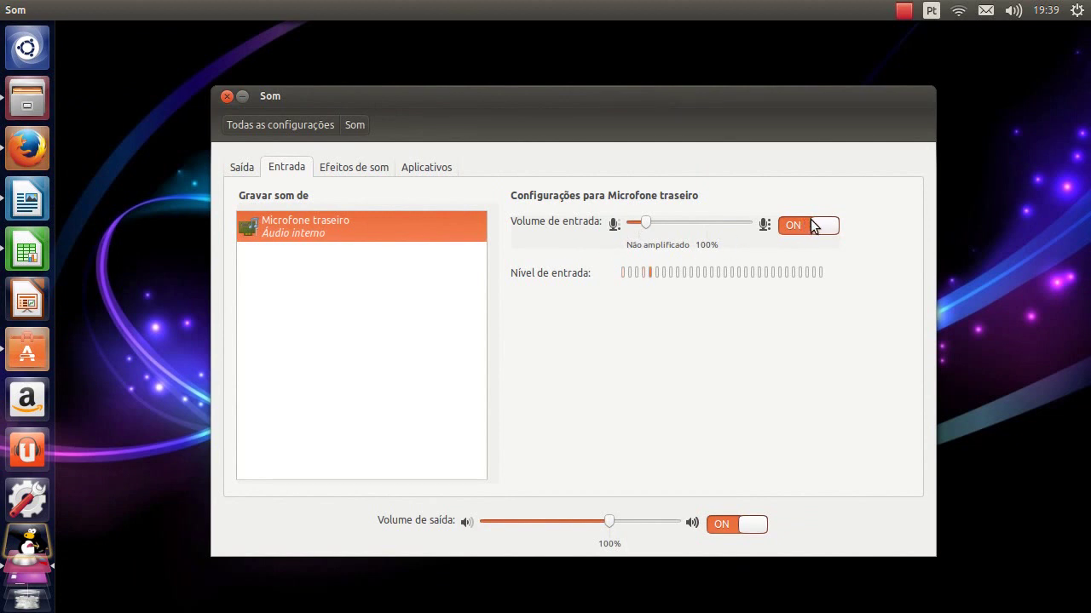
pyautogui.click(380, 173)
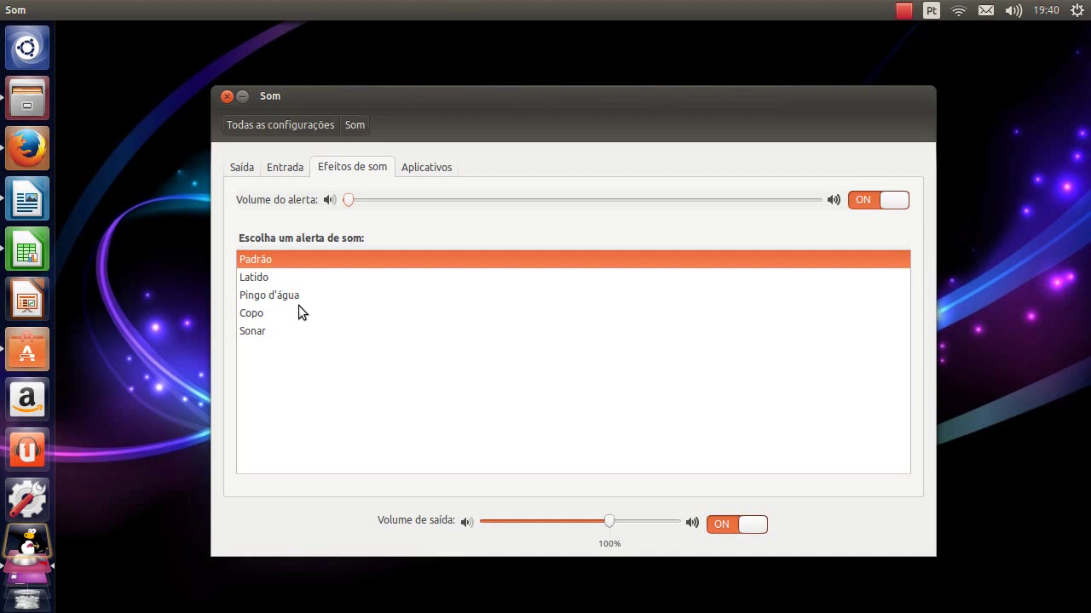
pyautogui.click(414, 170)
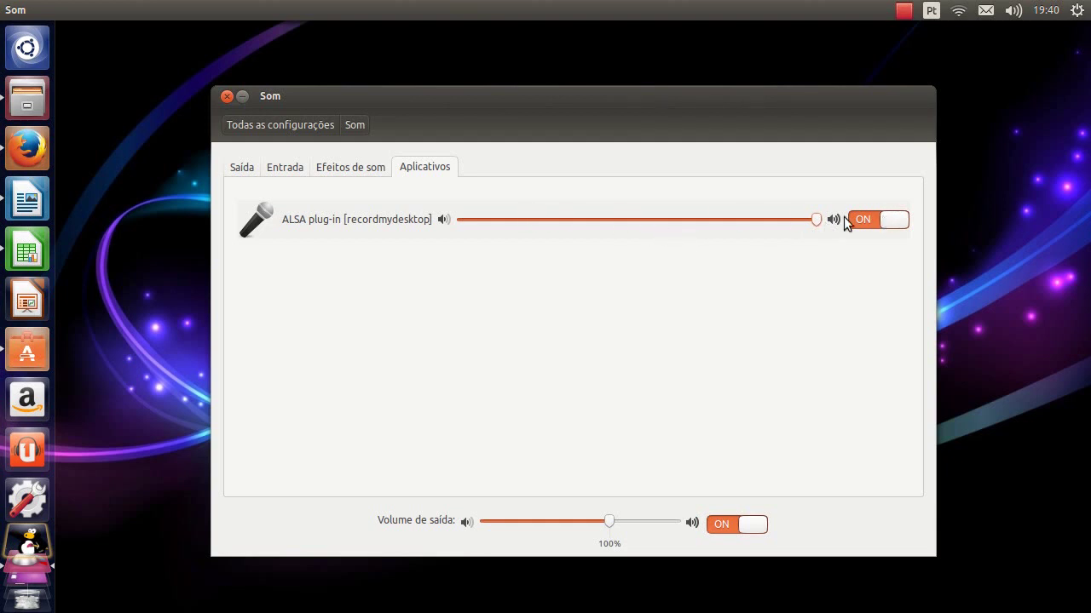
pyautogui.click(296, 127)
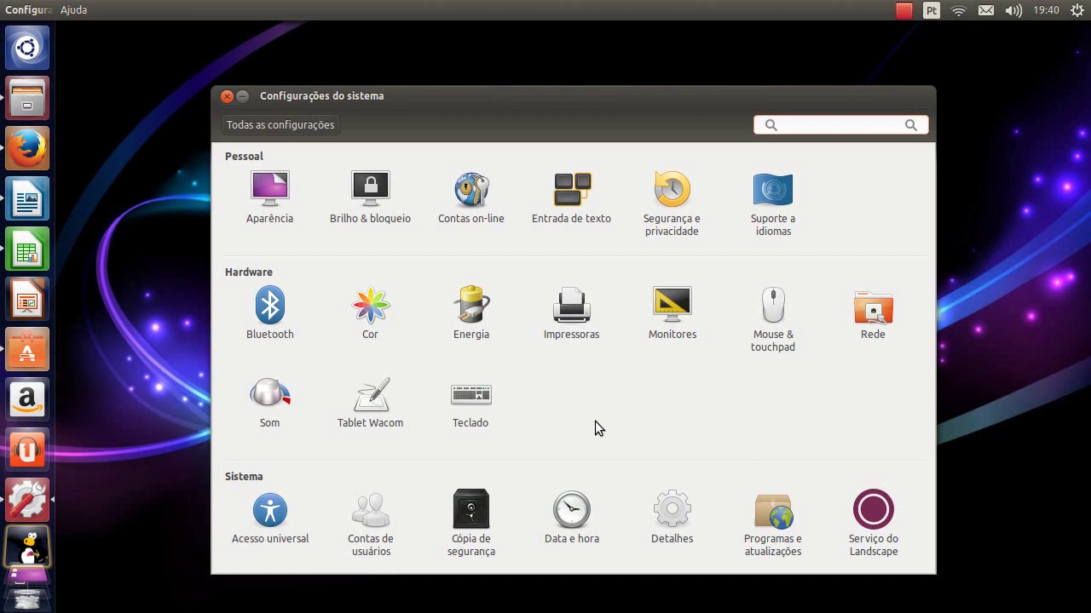
# - Examine the system overview in Detalhes, highlighting the graphics, system type and memory values
pyautogui.click(680, 518)
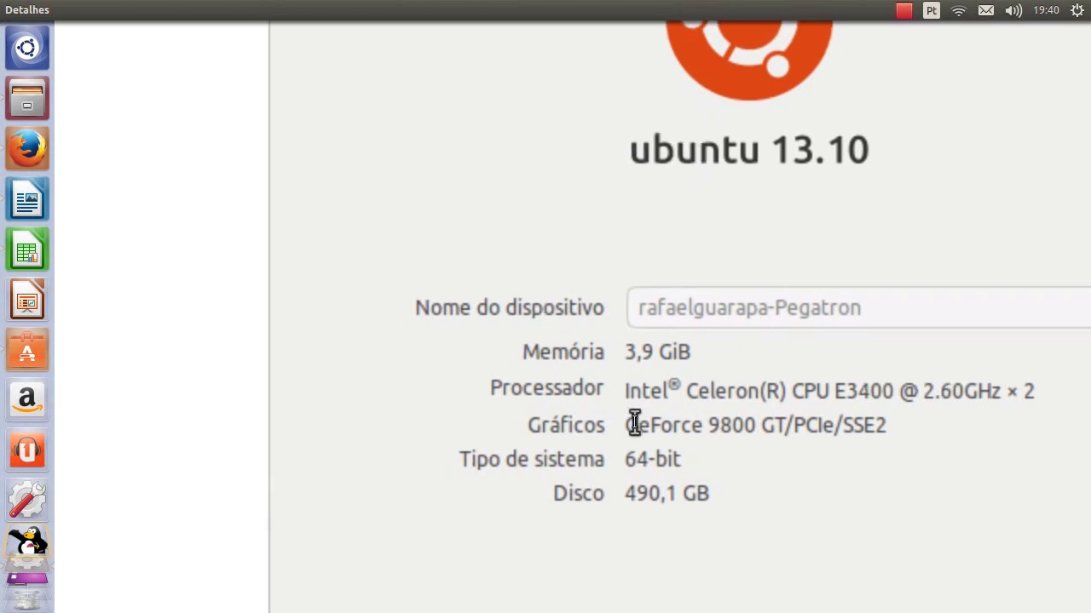
pyautogui.moveTo(633, 424); pyautogui.dragTo(774, 428)
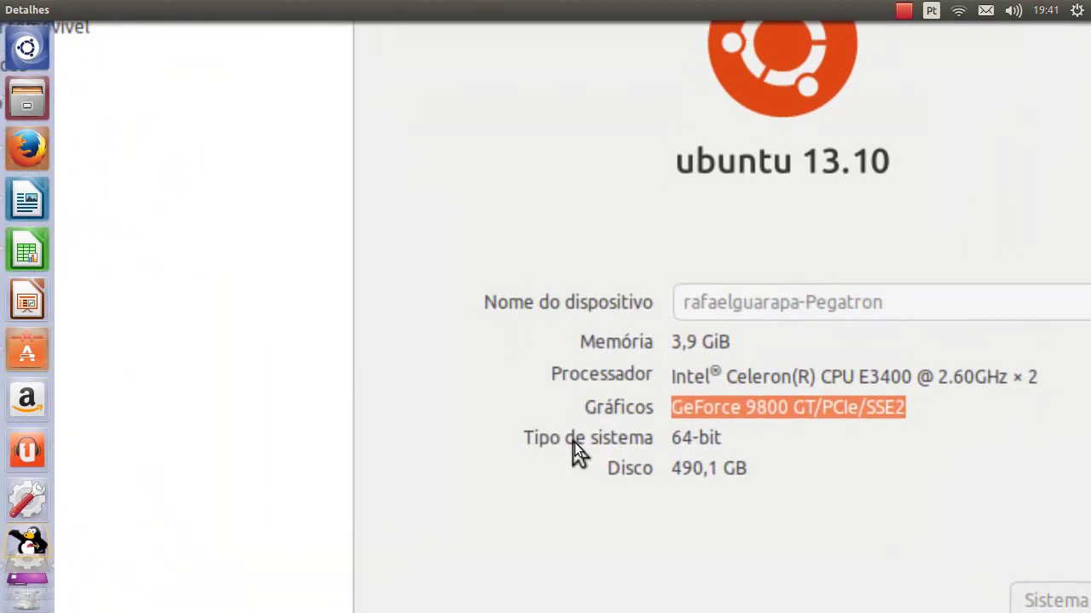
pyautogui.moveTo(649, 442); pyautogui.dragTo(704, 440)
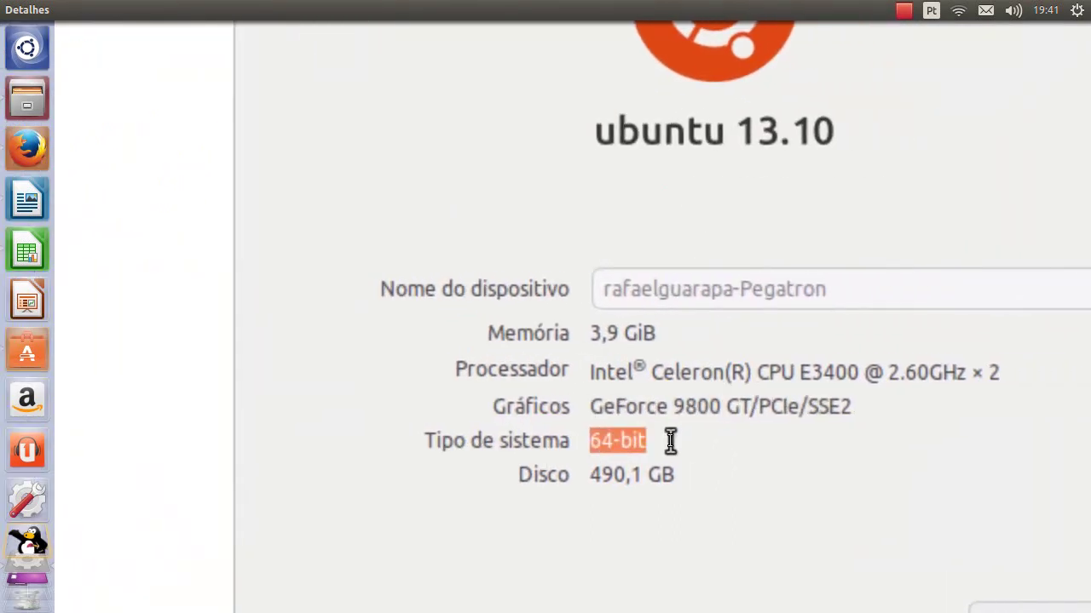
pyautogui.moveTo(634, 385); pyautogui.dragTo(673, 386)
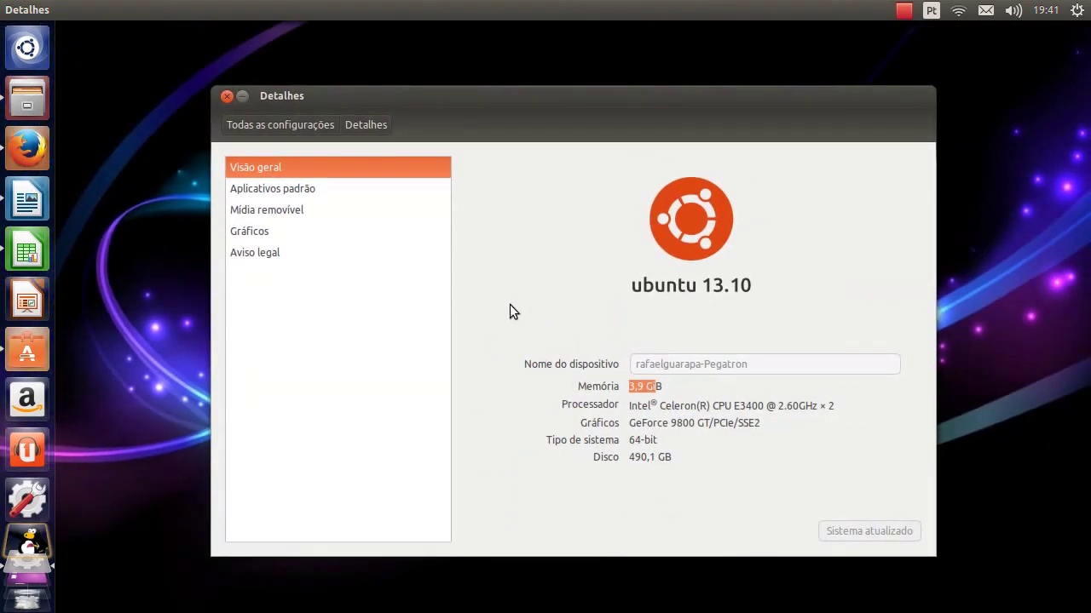
# - Review the Aplicativos padrão choices, viewing the options for Web and Calendário
pyautogui.click(289, 191)
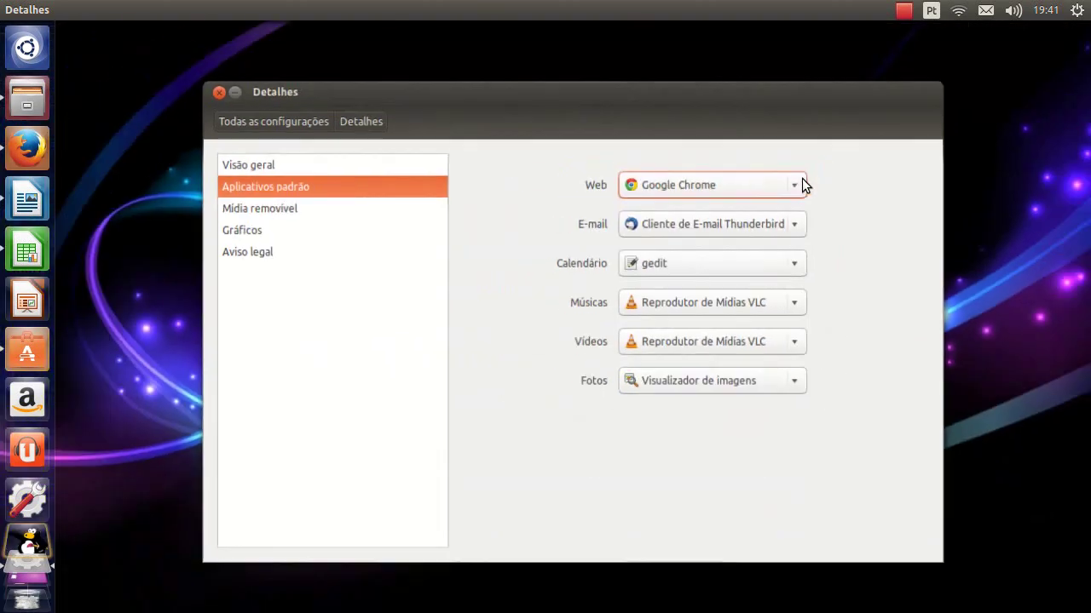
pyautogui.click(771, 194)
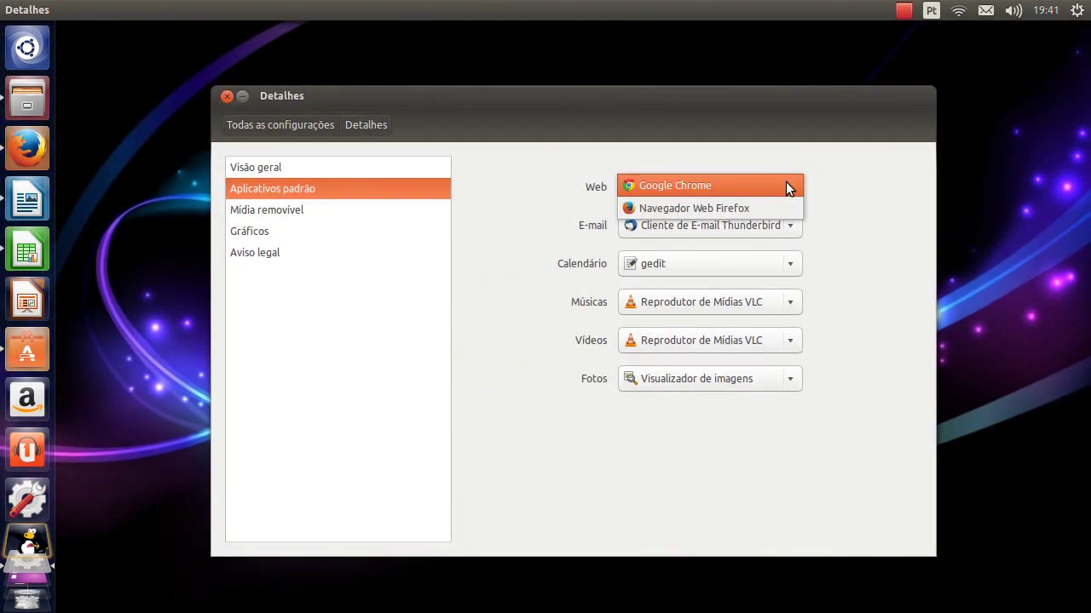
pyautogui.click(786, 185)
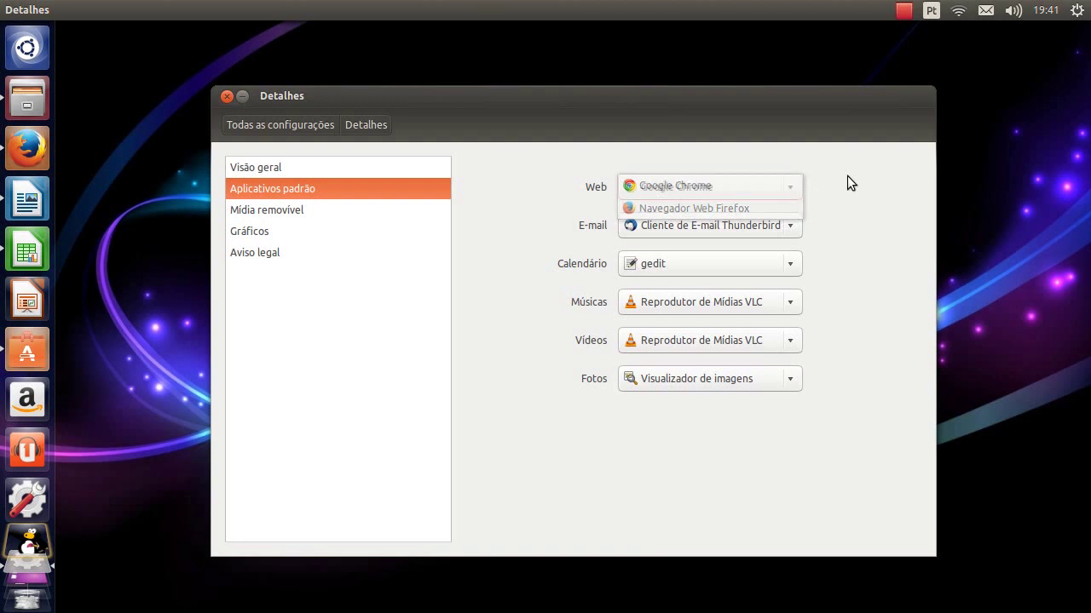
pyautogui.click(792, 265)
pyautogui.click(794, 265)
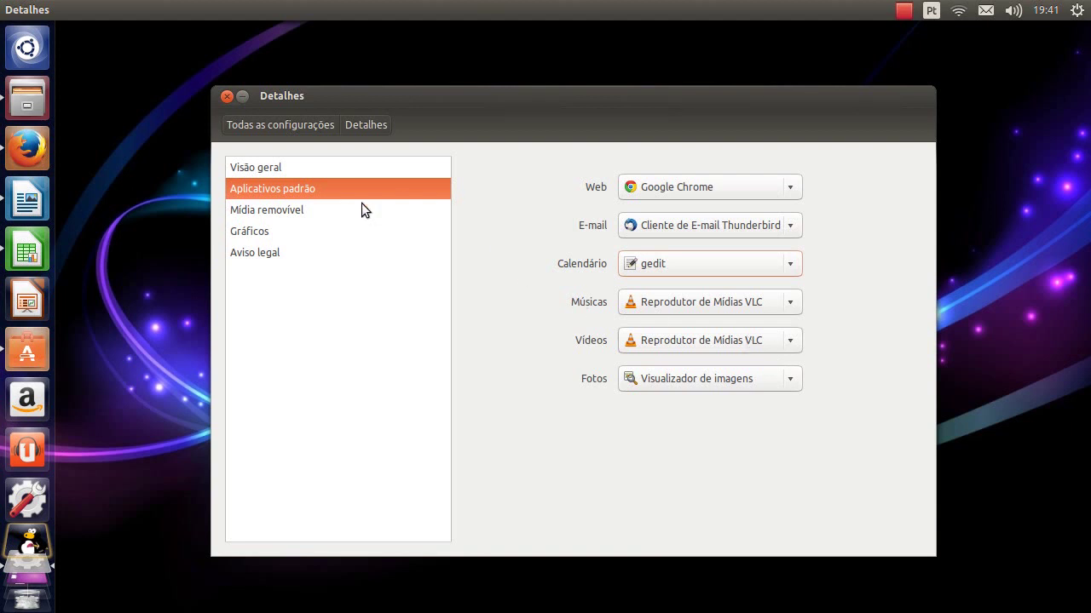
# - Review the Mídia removível settings and view the actions available for CD de áudio
pyautogui.click(292, 210)
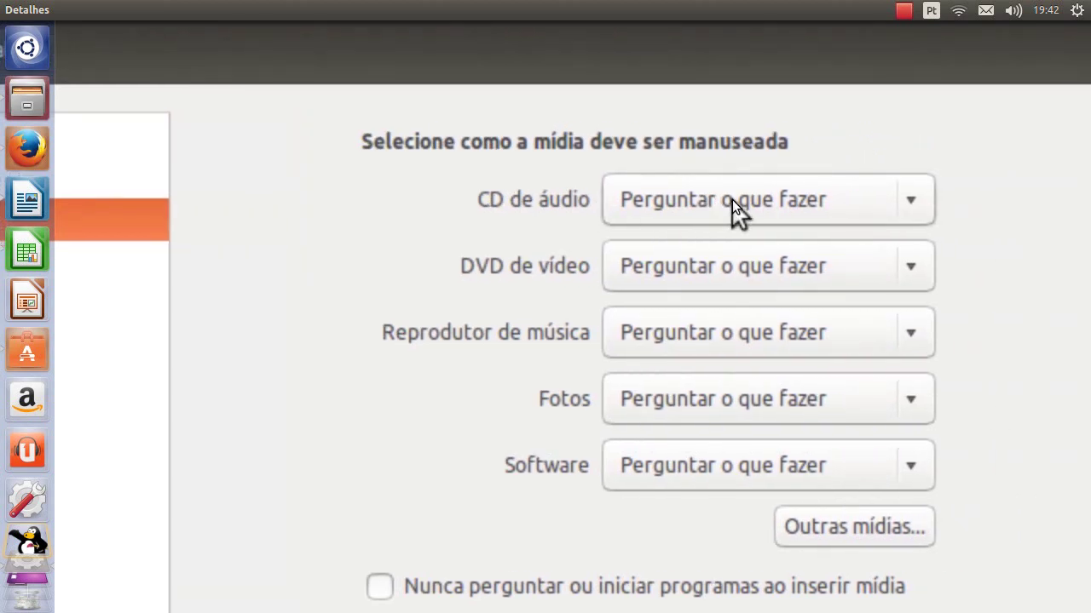
pyautogui.click(732, 200)
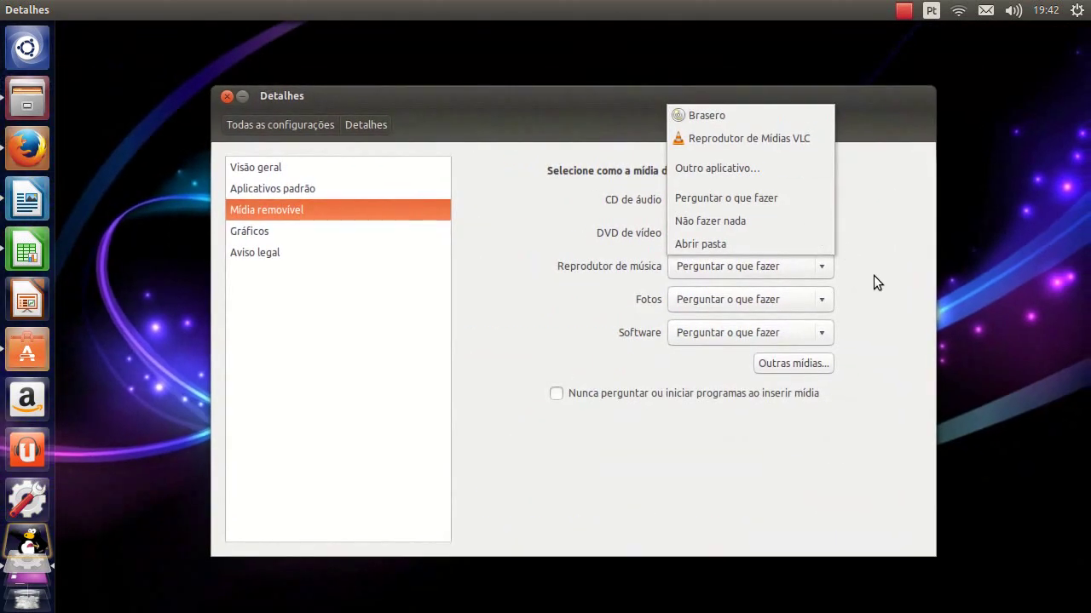
pyautogui.click(966, 332)
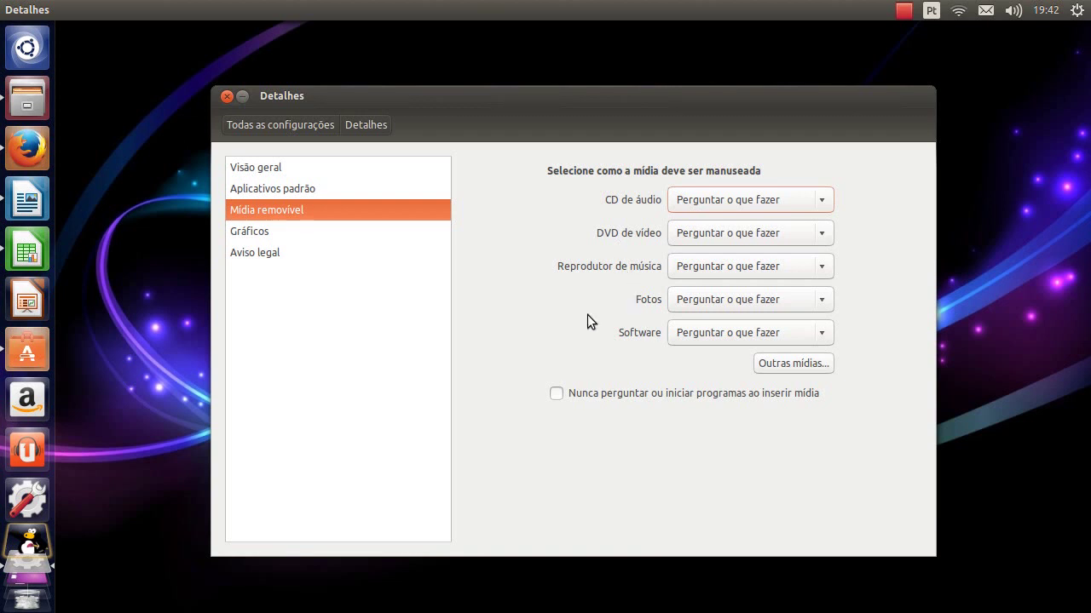
# - Examine the graphics unit and experience information under Gráficos at a larger magnification
pyautogui.click(266, 249)
pyautogui.click(274, 232)
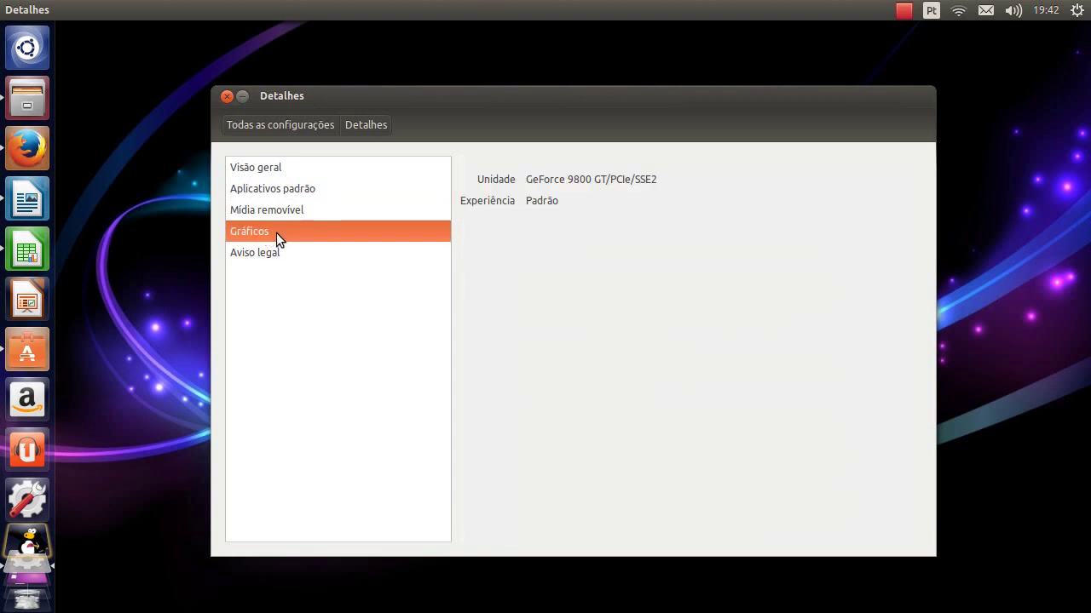
pyautogui.keyDown('super'); pyautogui.scroll(3, 505, 169); pyautogui.keyUp('super')
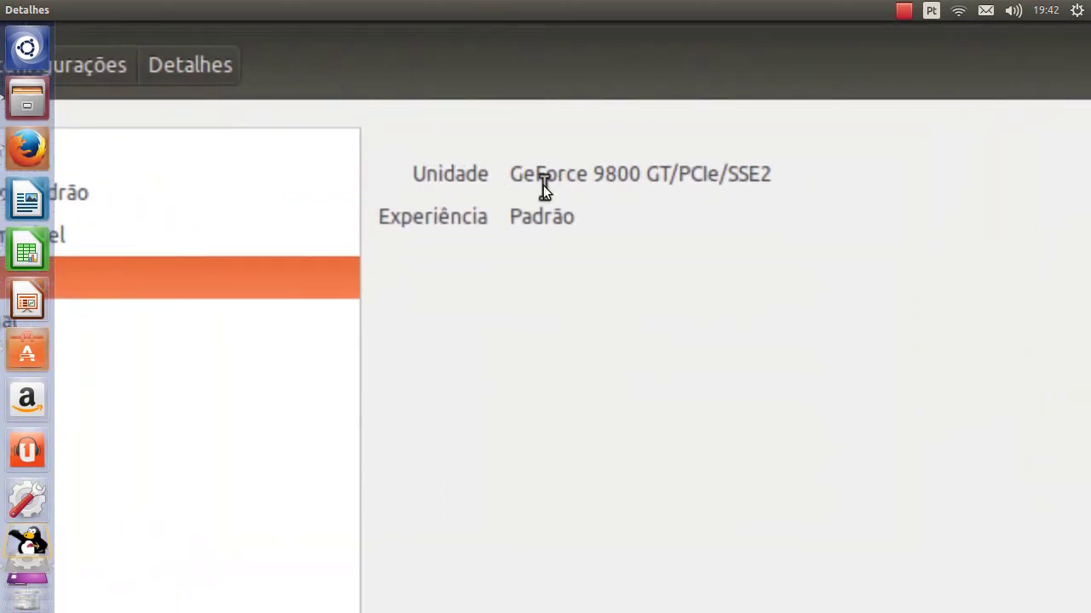
pyautogui.keyDown('super'); pyautogui.scroll(-3, 543, 185); pyautogui.keyUp('super')
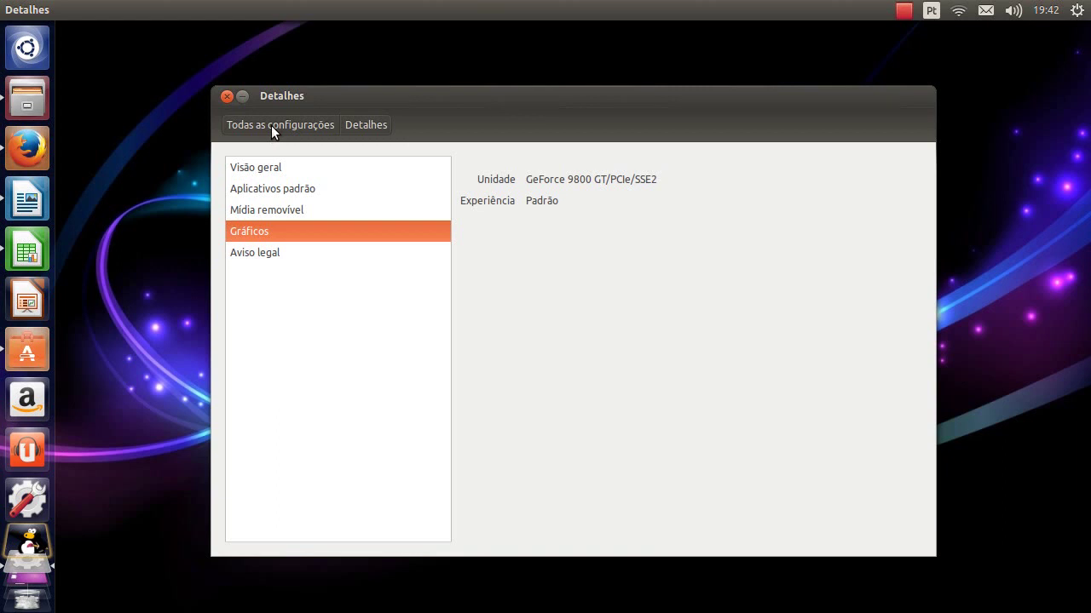
# - Review the Visão geral page again, and minimize the settings window from the all-settings view
pyautogui.click(289, 163)
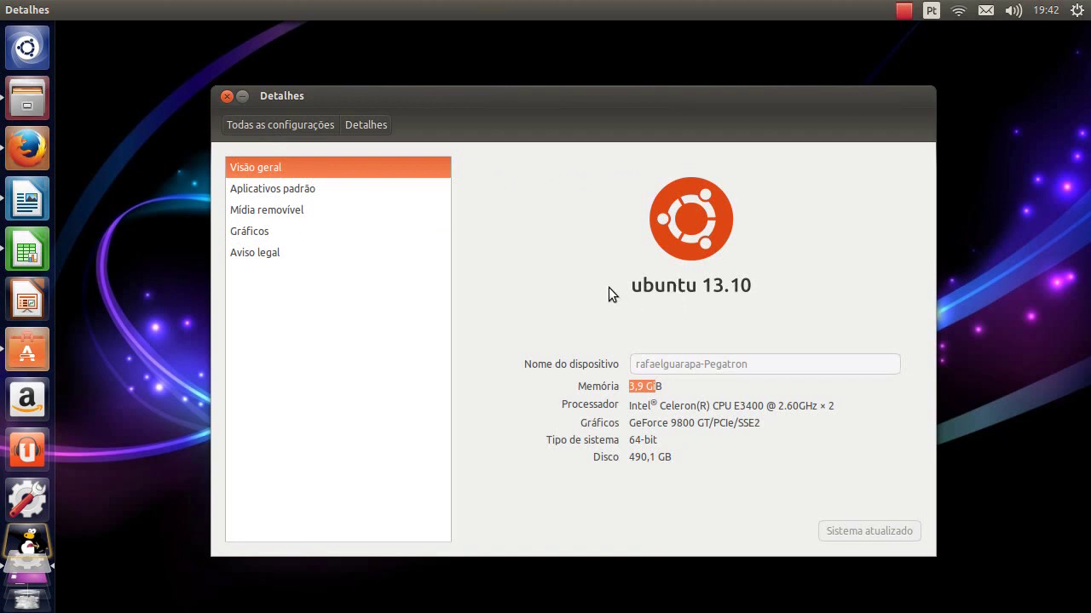
pyautogui.click(293, 130)
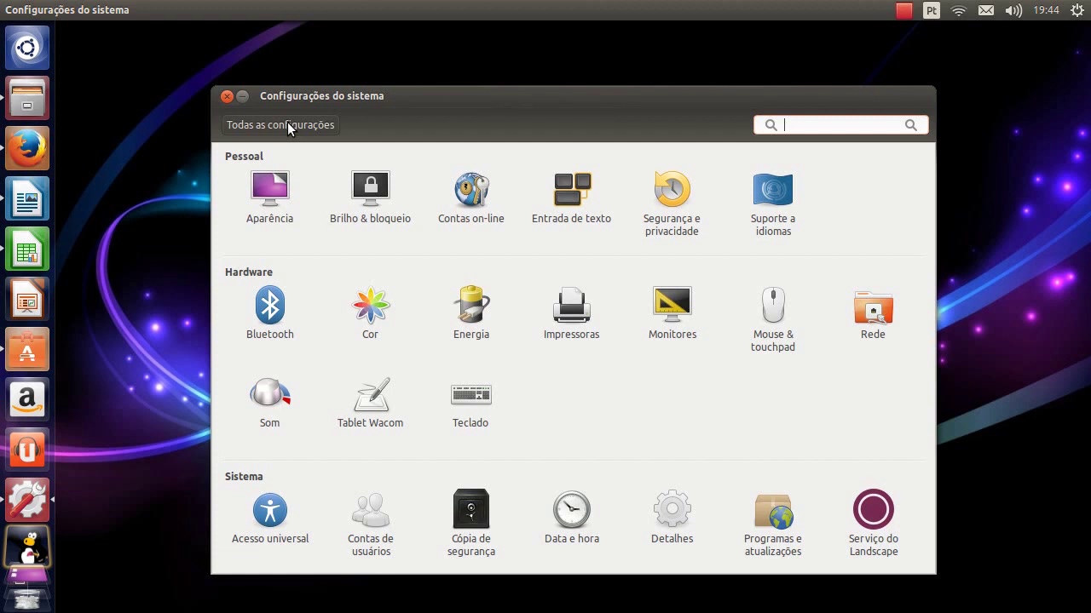
pyautogui.click(242, 98)
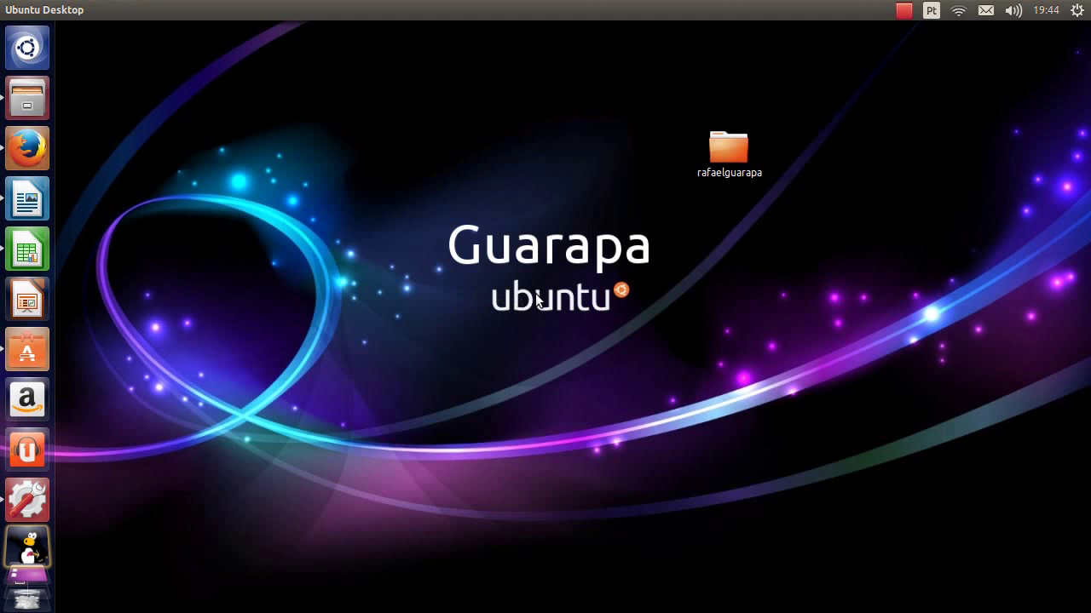